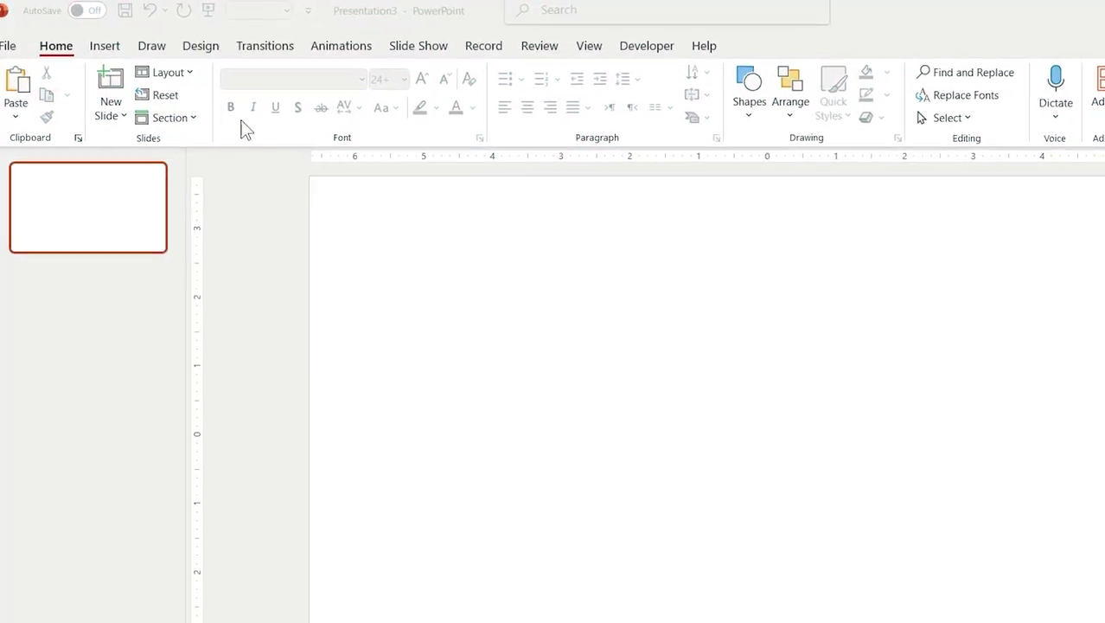
Step: Search the stock icon library for 'world' and insert the seven continent icons
{"action": "left_click", "coordinate": [110, 47]}
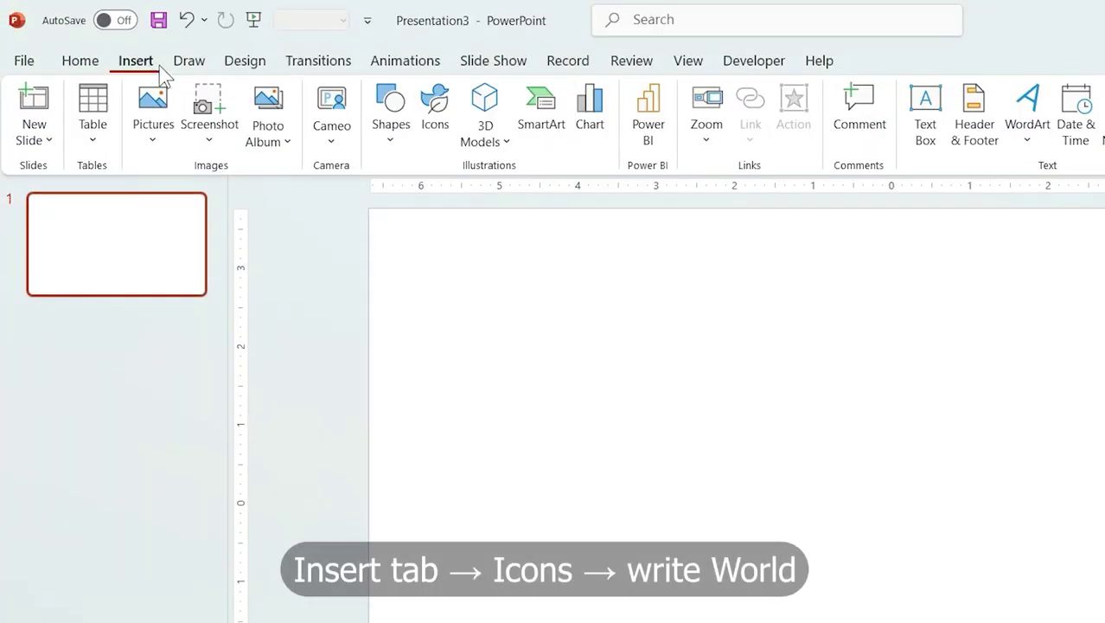
{"action": "left_click", "coordinate": [434, 121]}
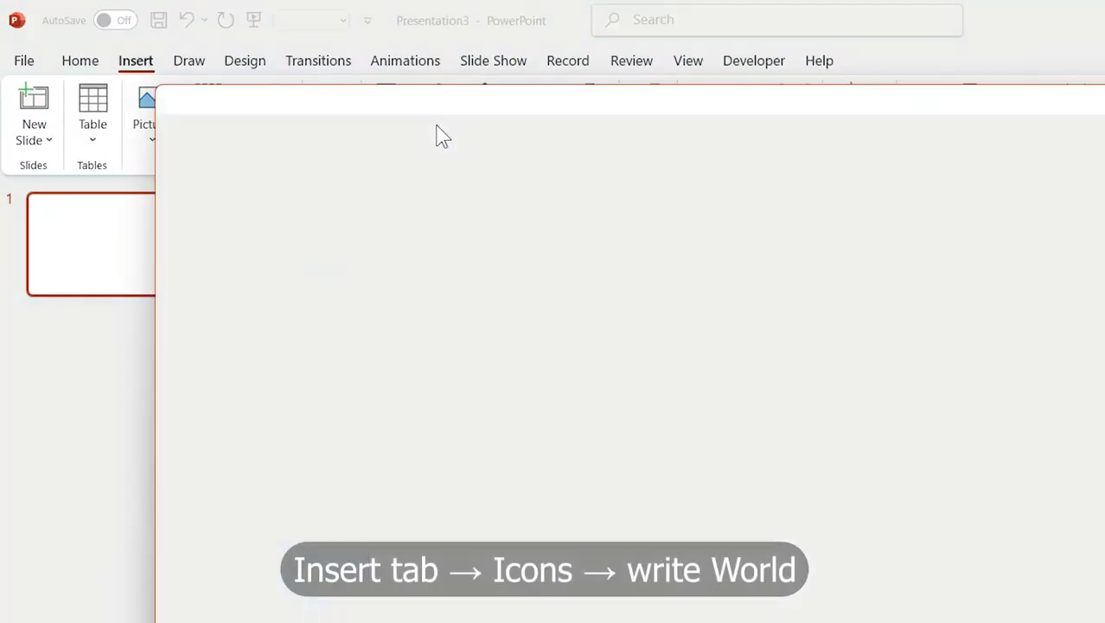
{"action": "type", "text": "wo"}
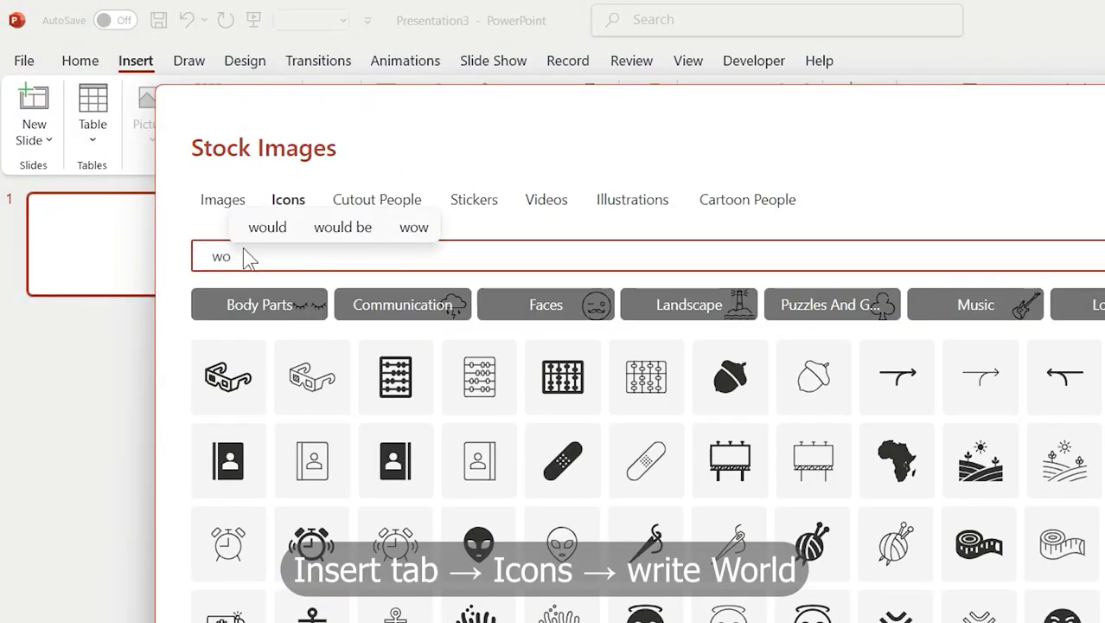
{"action": "type", "text": "rld"}
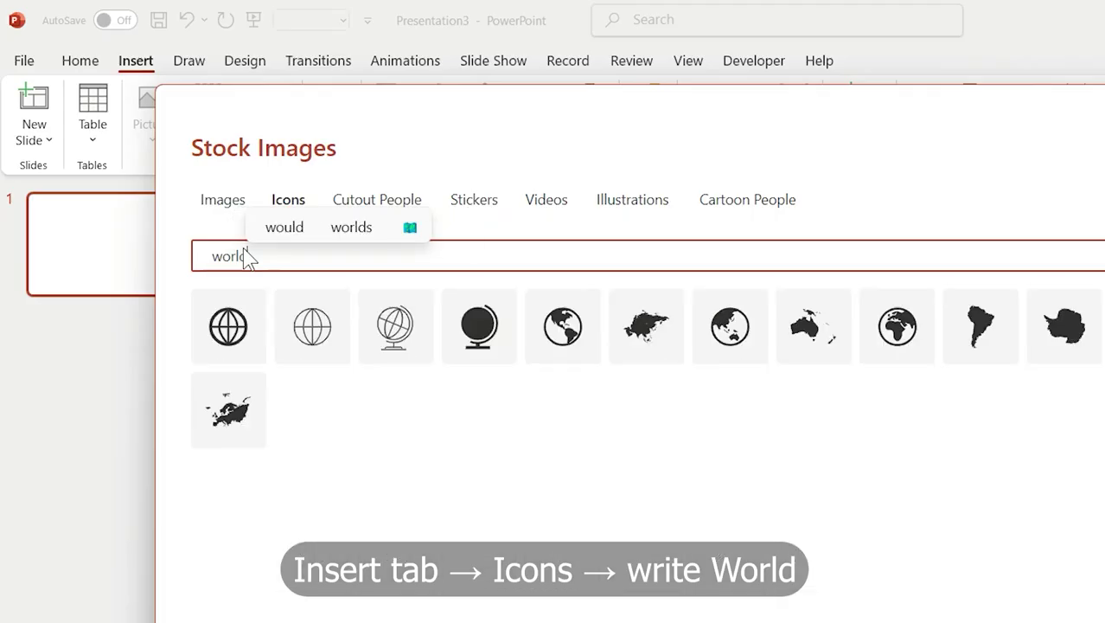
{"action": "left_click", "coordinate": [648, 341]}
{"action": "left_click", "coordinate": [808, 337]}
{"action": "left_click", "coordinate": [980, 333]}
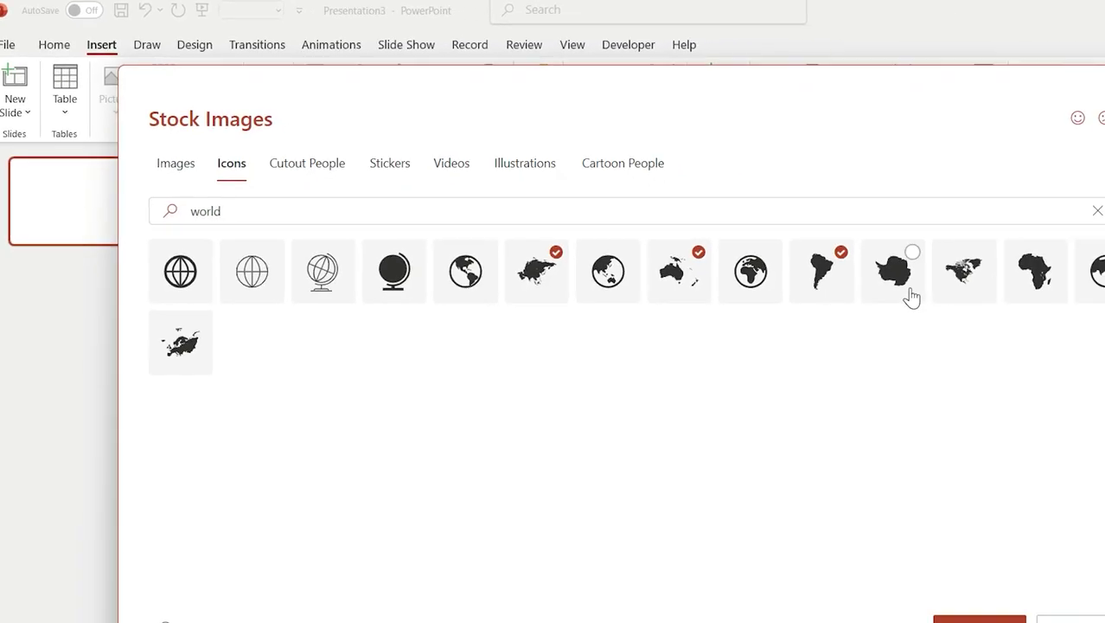
{"action": "left_click", "coordinate": [1064, 333]}
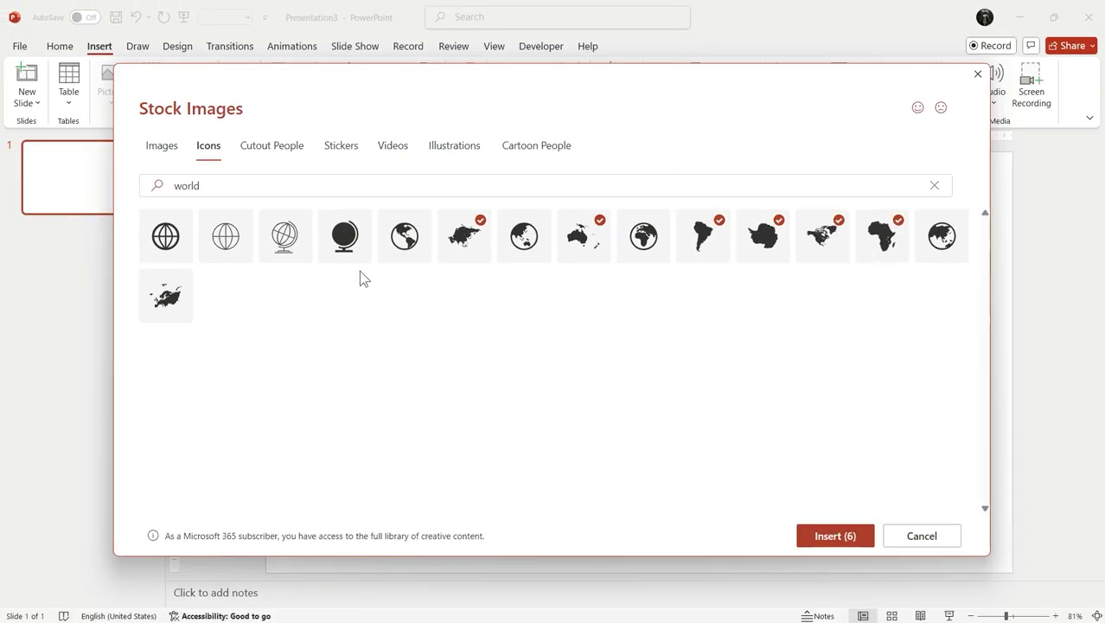
{"action": "left_click", "coordinate": [828, 535]}
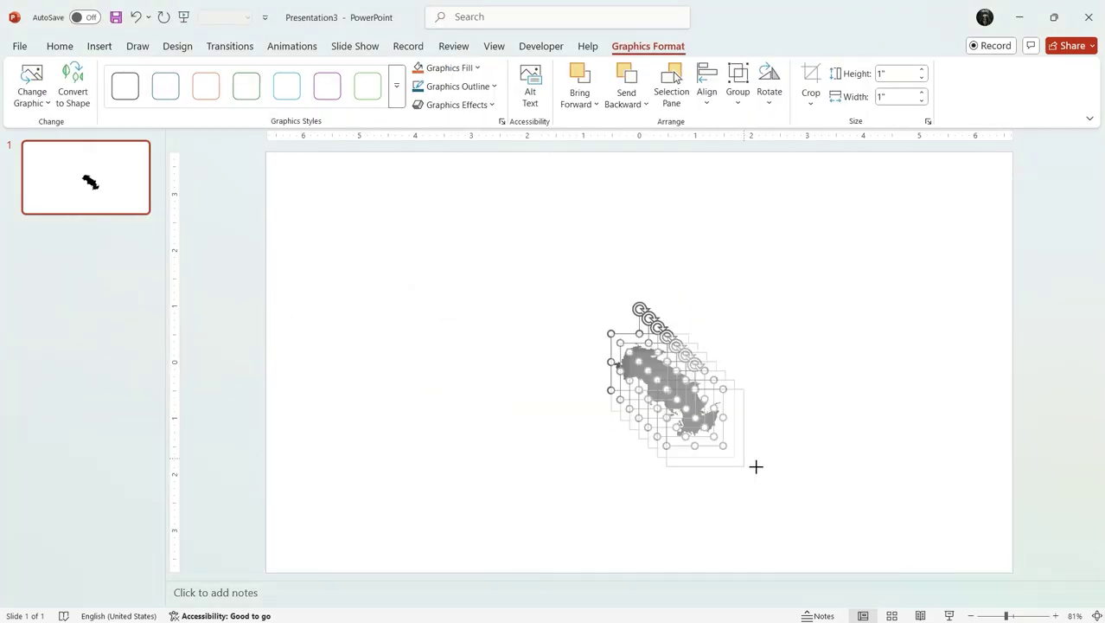
Step: Drag Europe, Africa, North America and South America out of the stack into map positions, then select all
{"action": "left_click", "coordinate": [833, 480]}
{"action": "left_click_drag", "start_coordinate": [718, 389], "coordinate": [715, 269]}
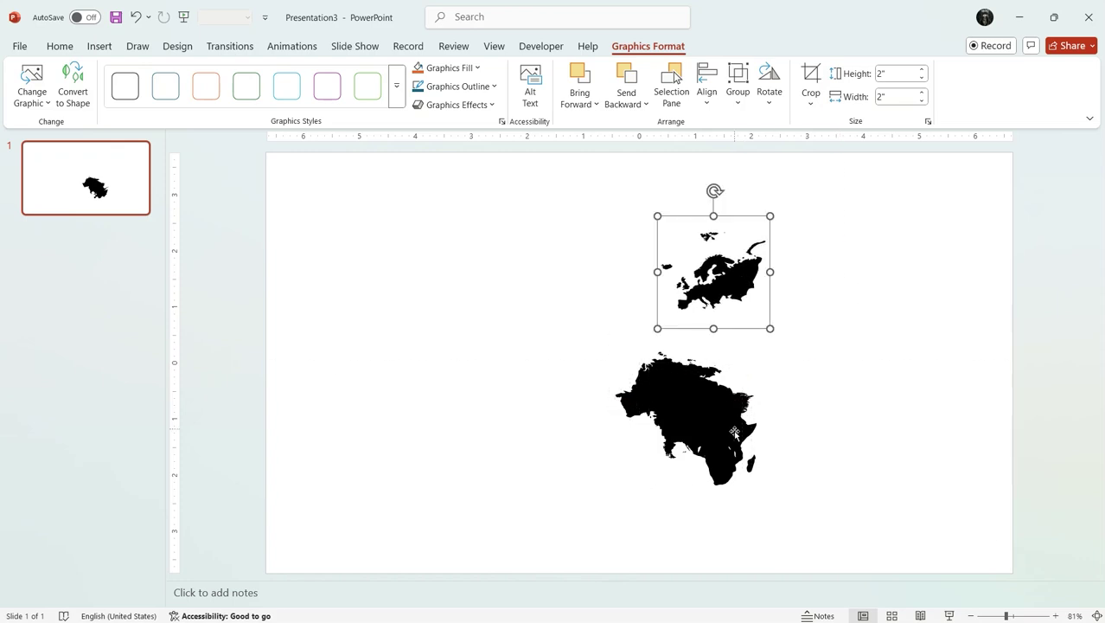
{"action": "left_click_drag", "start_coordinate": [684, 450], "coordinate": [618, 484]}
{"action": "left_click_drag", "start_coordinate": [724, 432], "coordinate": [582, 207]}
{"action": "left_click_drag", "start_coordinate": [692, 407], "coordinate": [512, 364]}
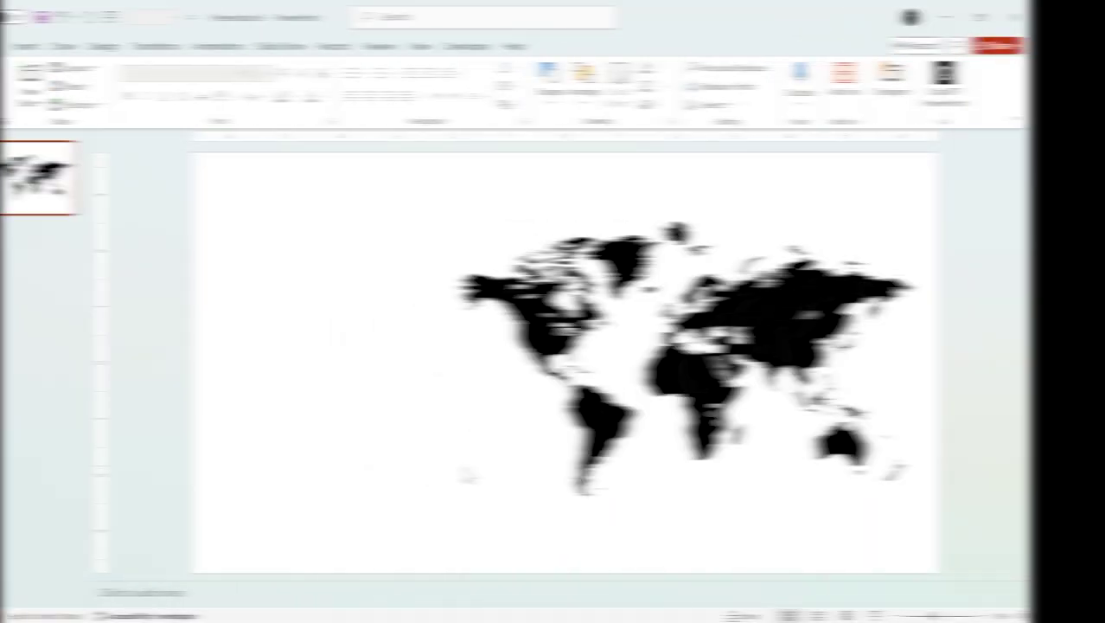
{"action": "key", "text": "ctrl+a"}
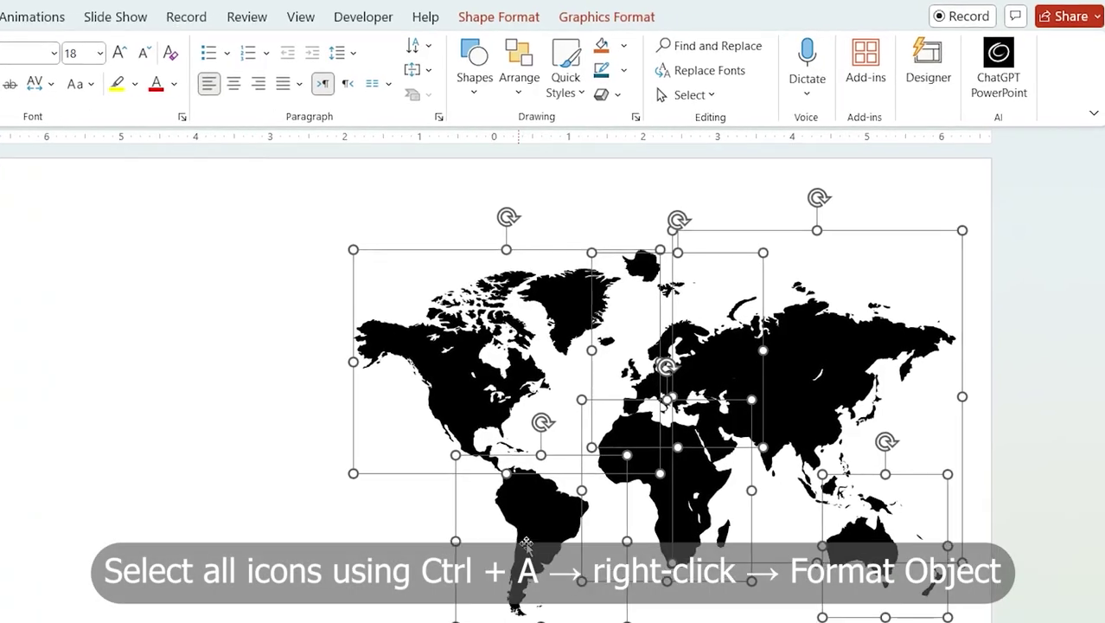
{"action": "right_click", "coordinate": [666, 457]}
Step: Fill all the selected continent icons with a light grey theme colour
{"action": "left_click", "coordinate": [553, 518]}
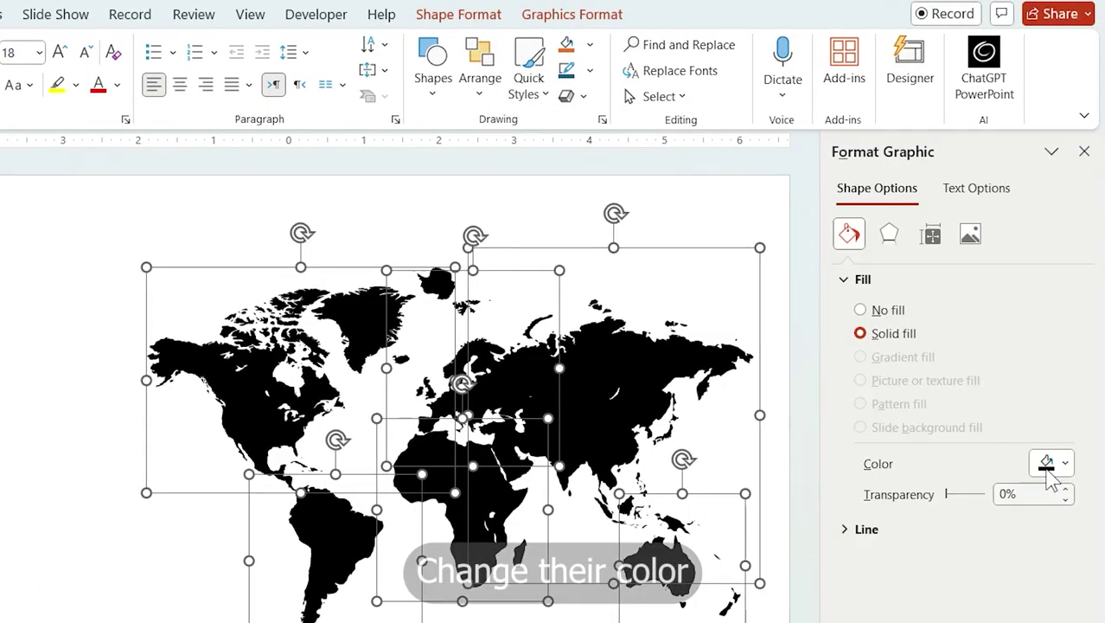
{"action": "left_click", "coordinate": [1049, 468]}
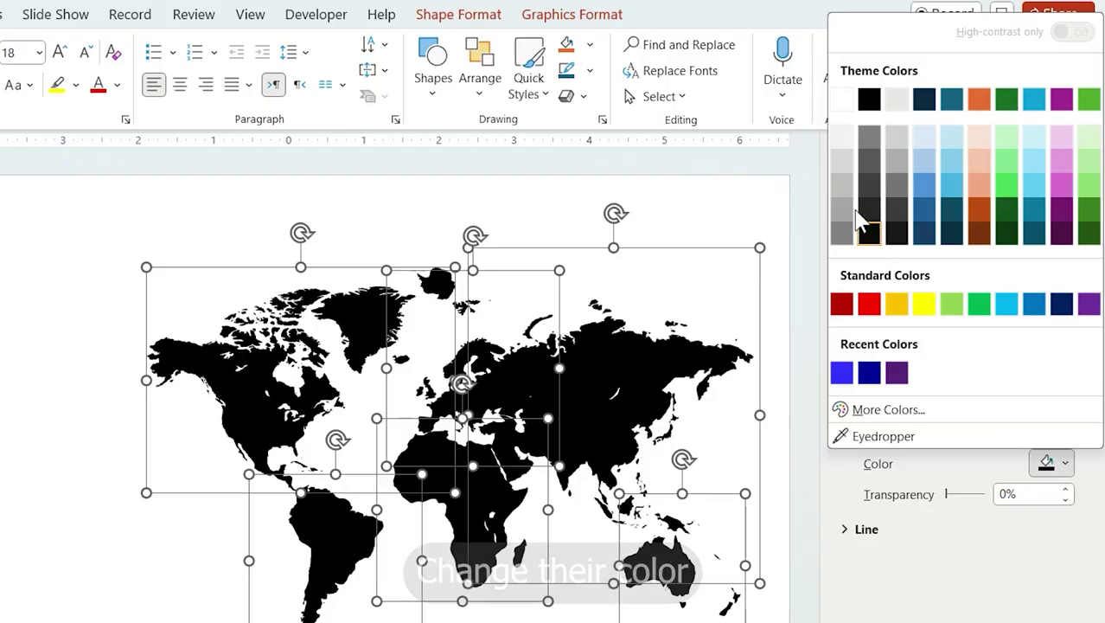
{"action": "left_click", "coordinate": [845, 201]}
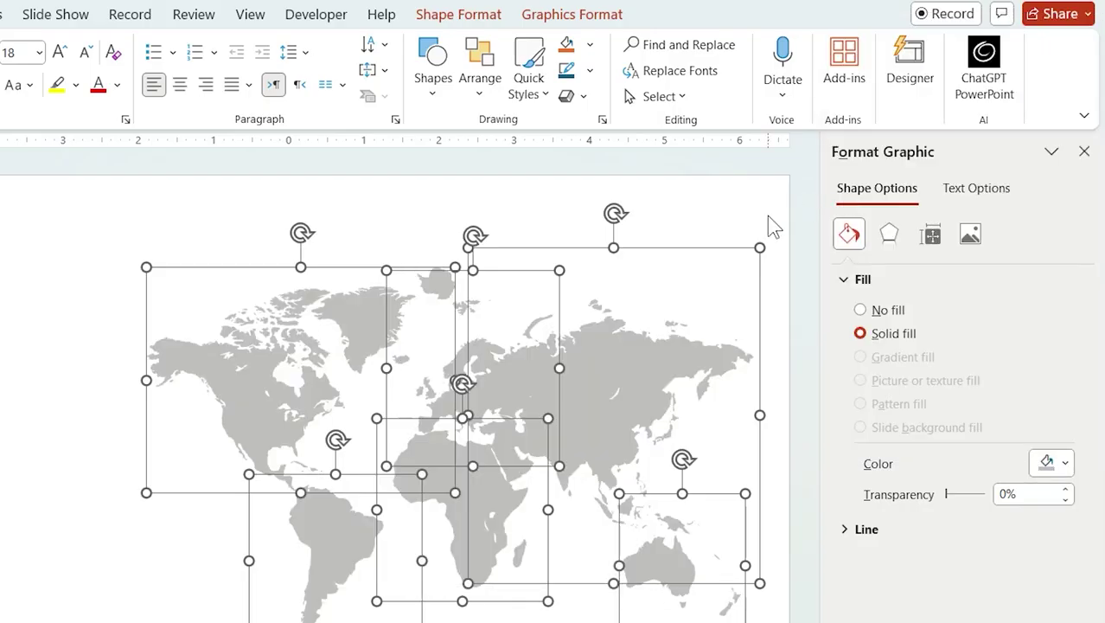
{"action": "left_click", "coordinate": [592, 19]}
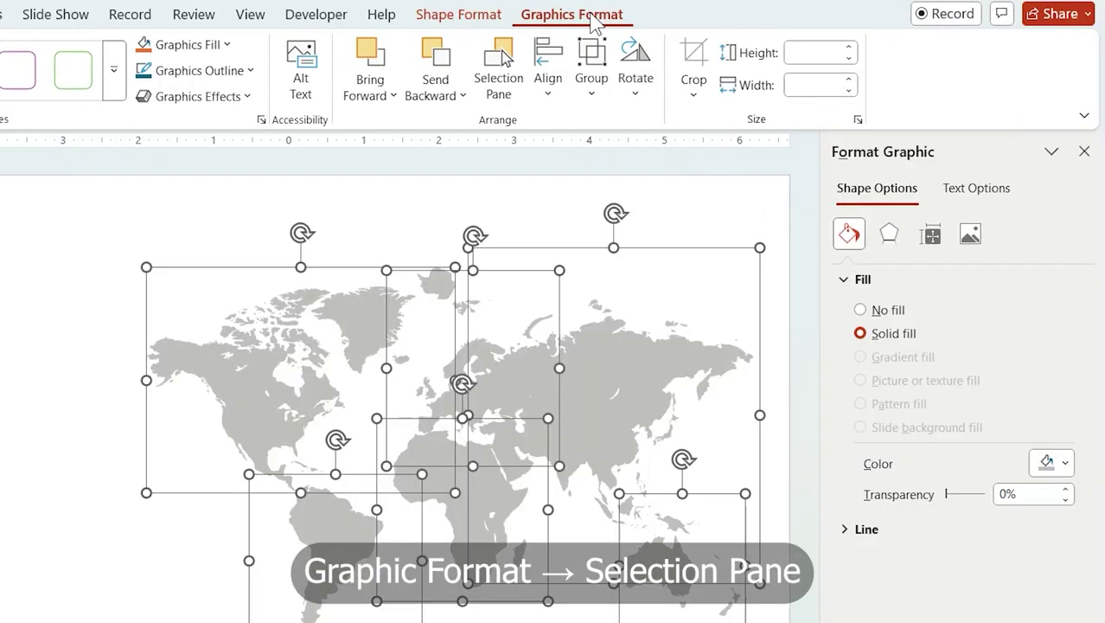
Step: In the Selection Pane, rename the shapes North America and South America
{"action": "left_click", "coordinate": [511, 67]}
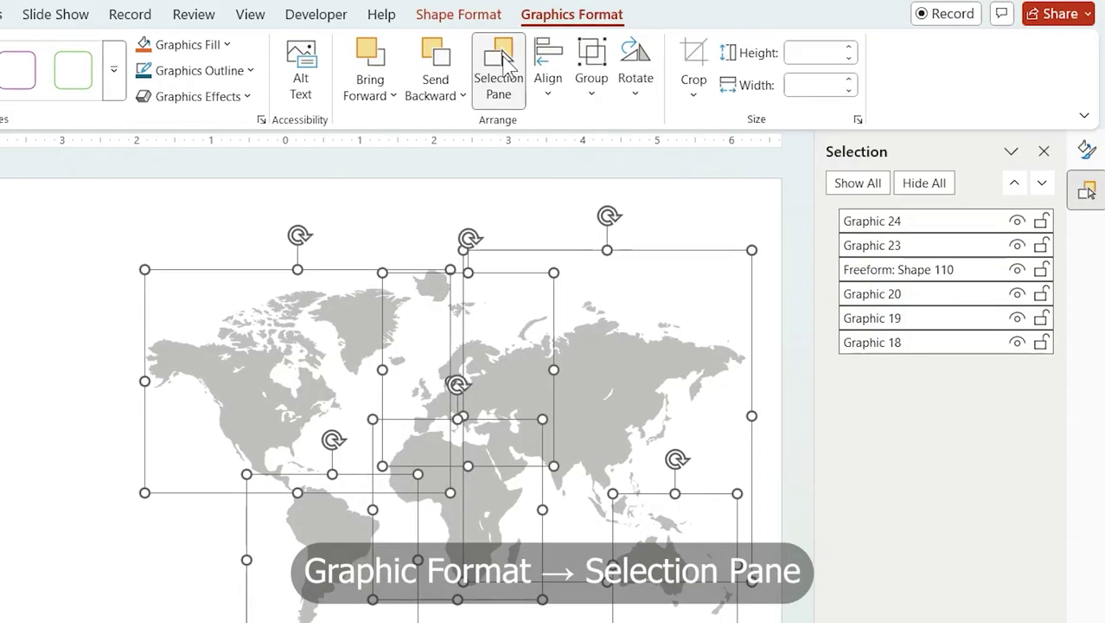
{"action": "left_click", "coordinate": [571, 184]}
{"action": "left_click", "coordinate": [362, 345]}
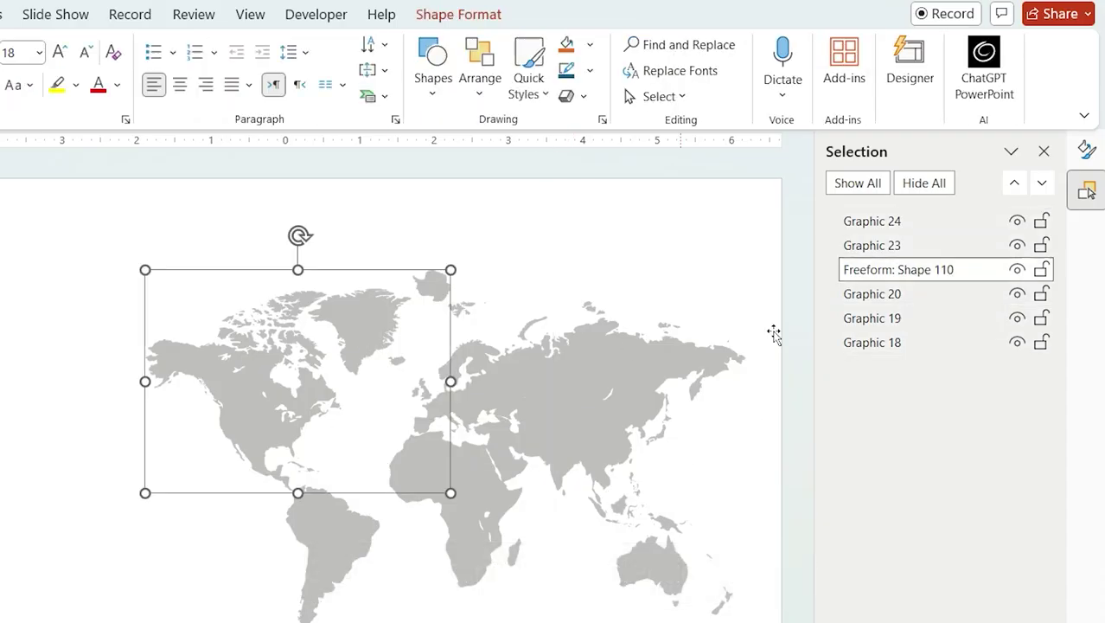
{"action": "double_click", "coordinate": [913, 270]}
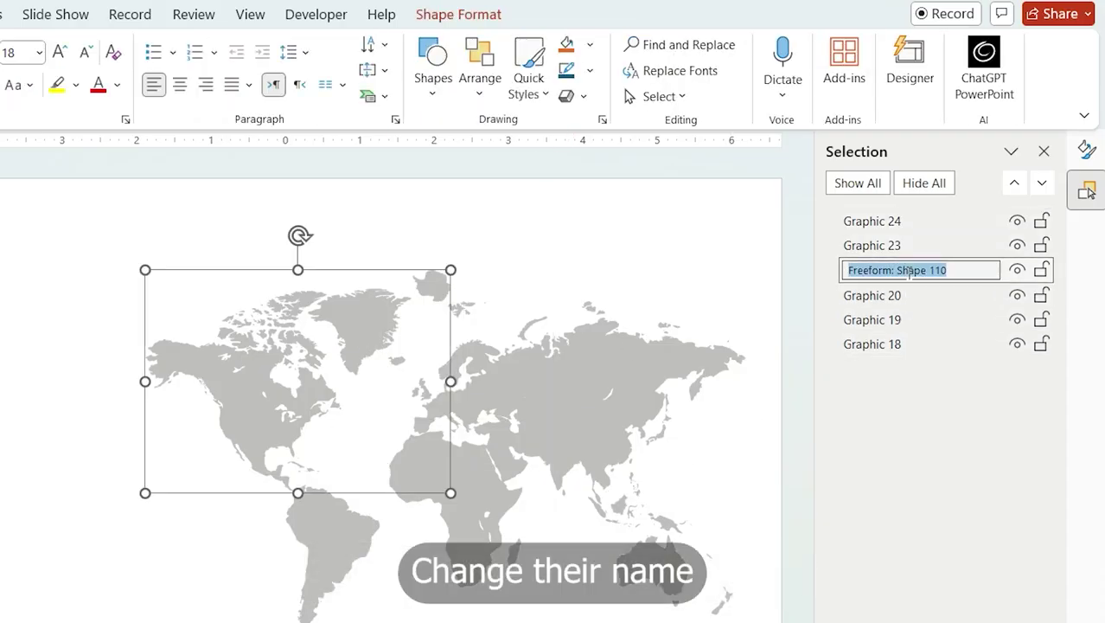
{"action": "type", "text": "North America"}
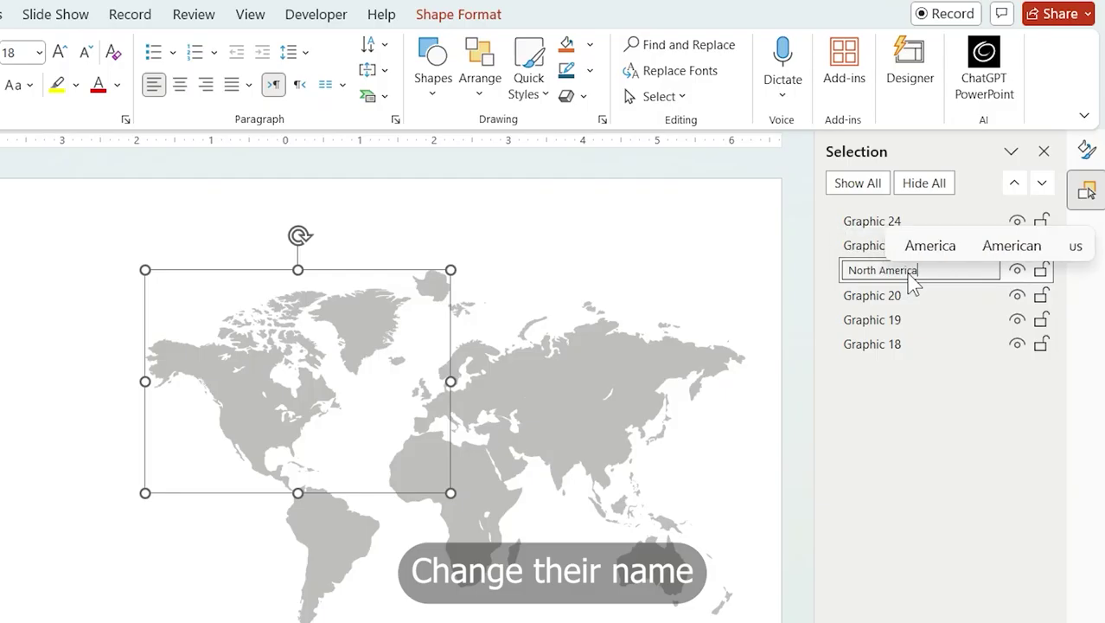
{"action": "key", "text": "Return"}
{"action": "left_click", "coordinate": [945, 302]}
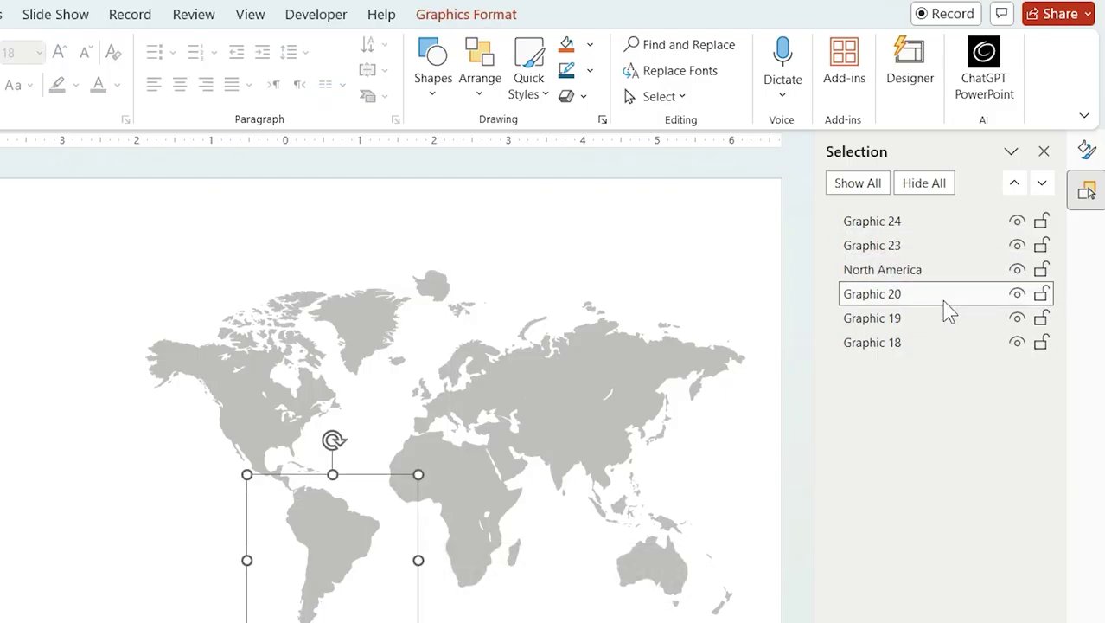
{"action": "double_click", "coordinate": [895, 296]}
{"action": "type", "text": "South America"}
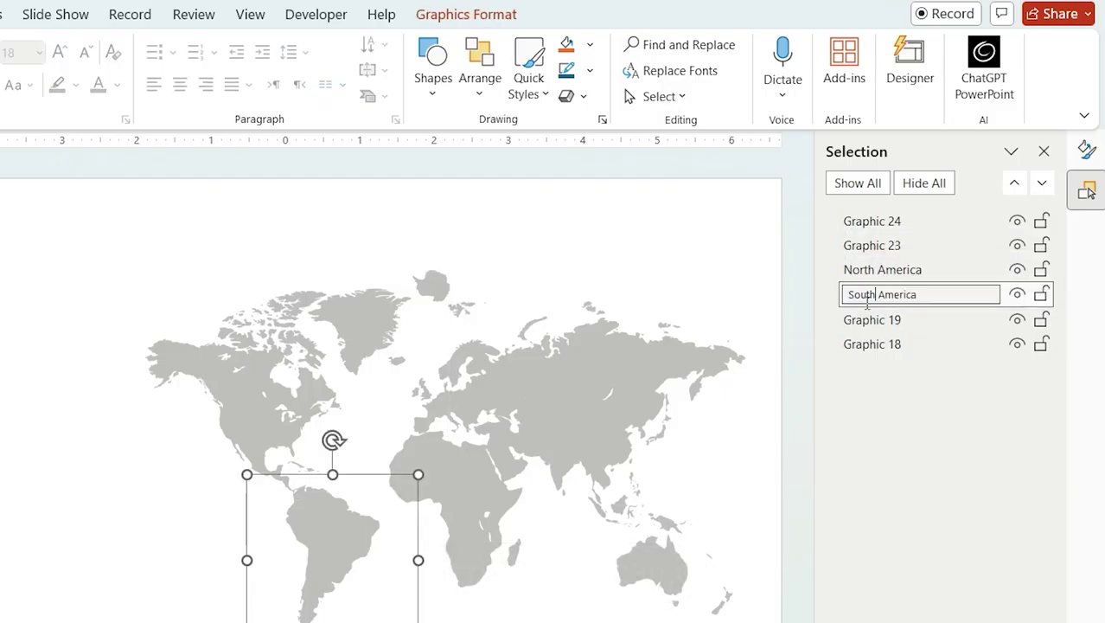
{"action": "key", "text": "Return"}
Step: Rename the remaining shapes Oceania, Asia, Europ and Africa
{"action": "left_click", "coordinate": [868, 319]}
{"action": "double_click", "coordinate": [869, 319]}
{"action": "type", "text": "Oceania"}
{"action": "key", "text": "Return"}
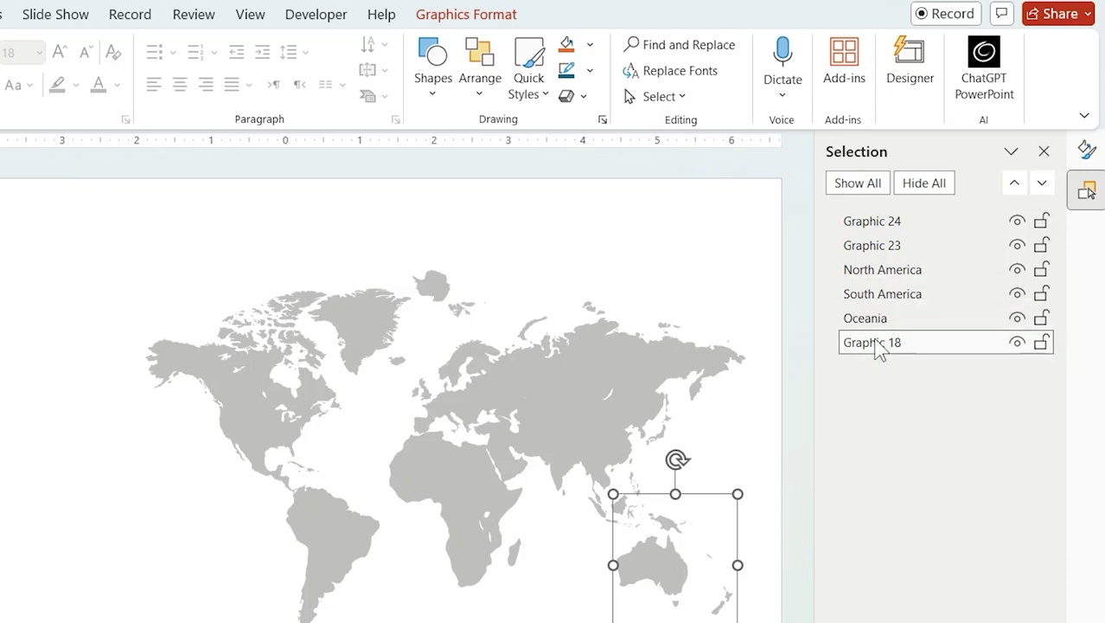
{"action": "left_click", "coordinate": [875, 341]}
{"action": "double_click", "coordinate": [876, 341]}
{"action": "type", "text": "Asia"}
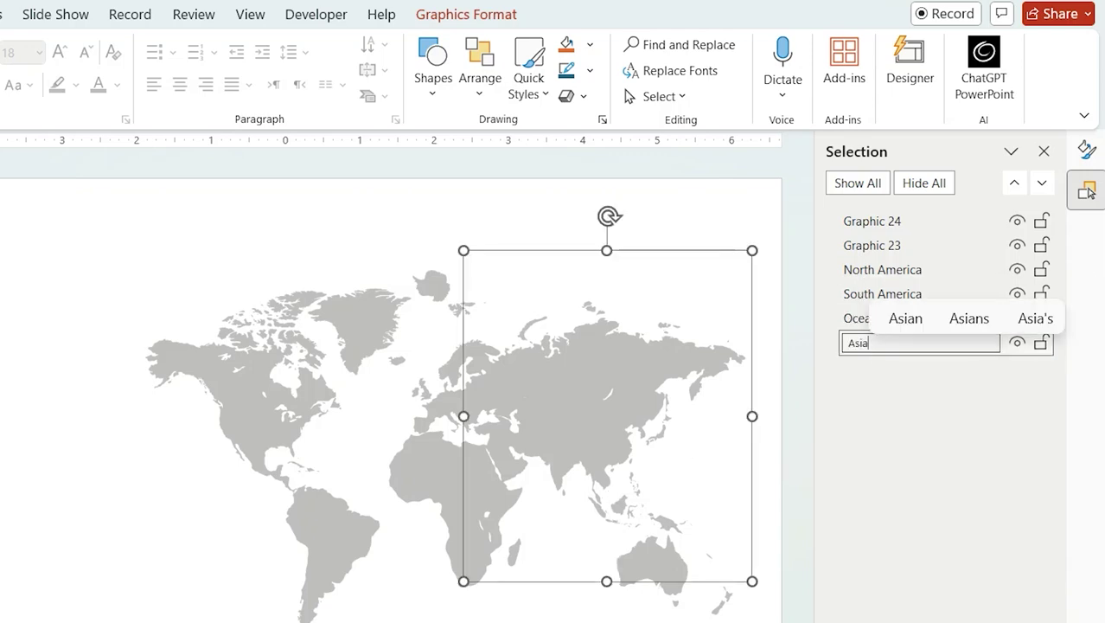
{"action": "left_click", "coordinate": [896, 227]}
{"action": "double_click", "coordinate": [896, 225]}
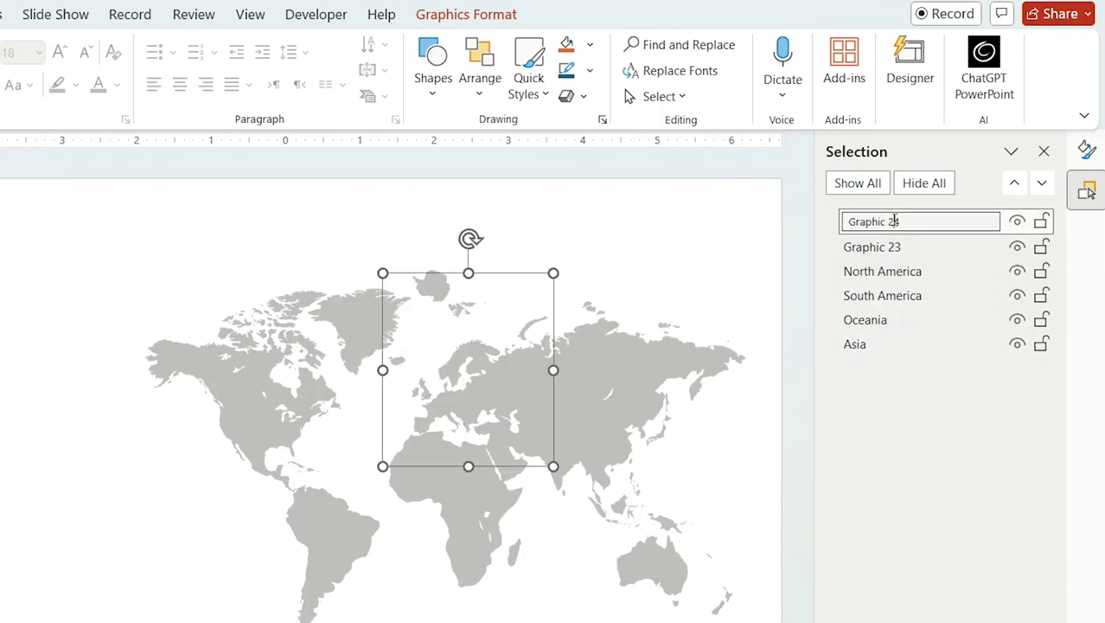
{"action": "type", "text": "Europ"}
{"action": "left_click", "coordinate": [893, 248]}
{"action": "double_click", "coordinate": [890, 247]}
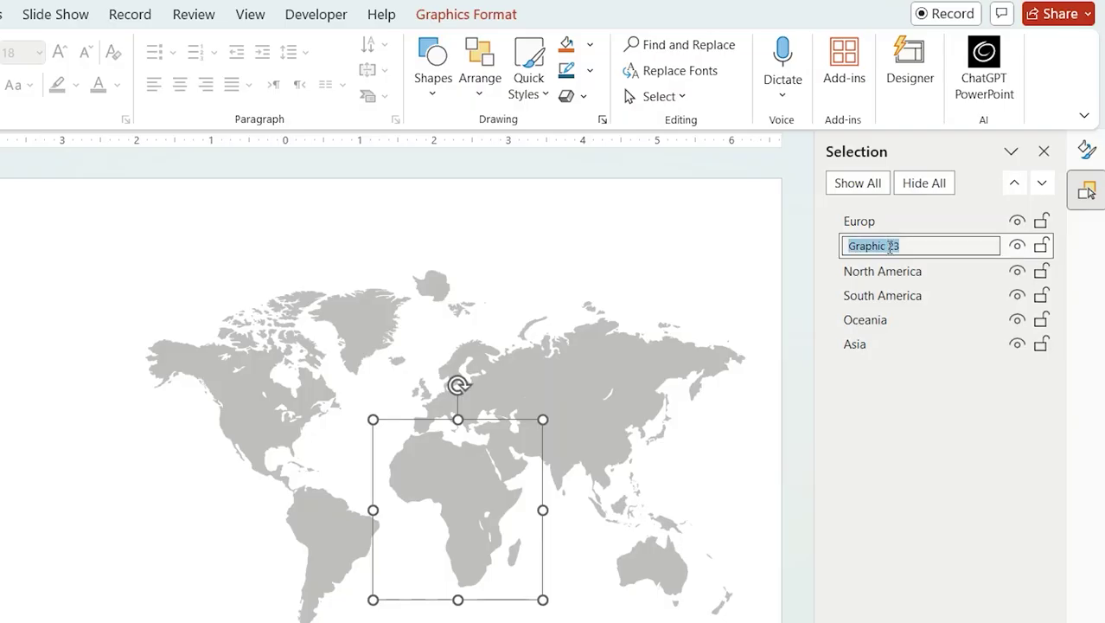
{"action": "type", "text": "Africa"}
{"action": "left_click", "coordinate": [693, 298]}
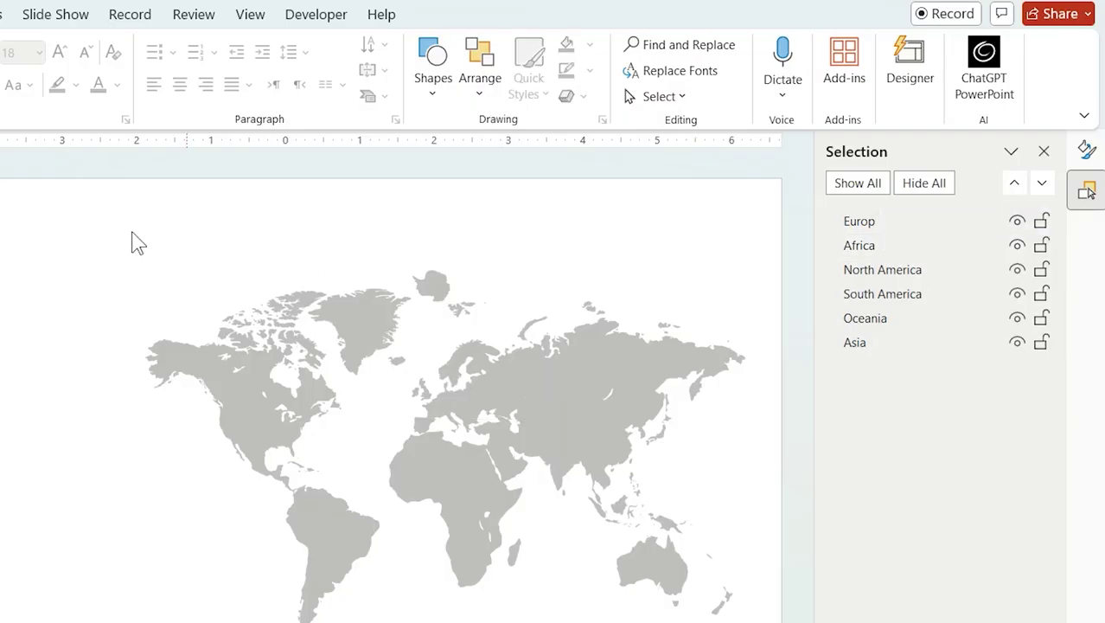
Step: Copy and paste all continent shapes, aligning the duplicates over the originals
{"action": "key", "text": "ctrl+a"}
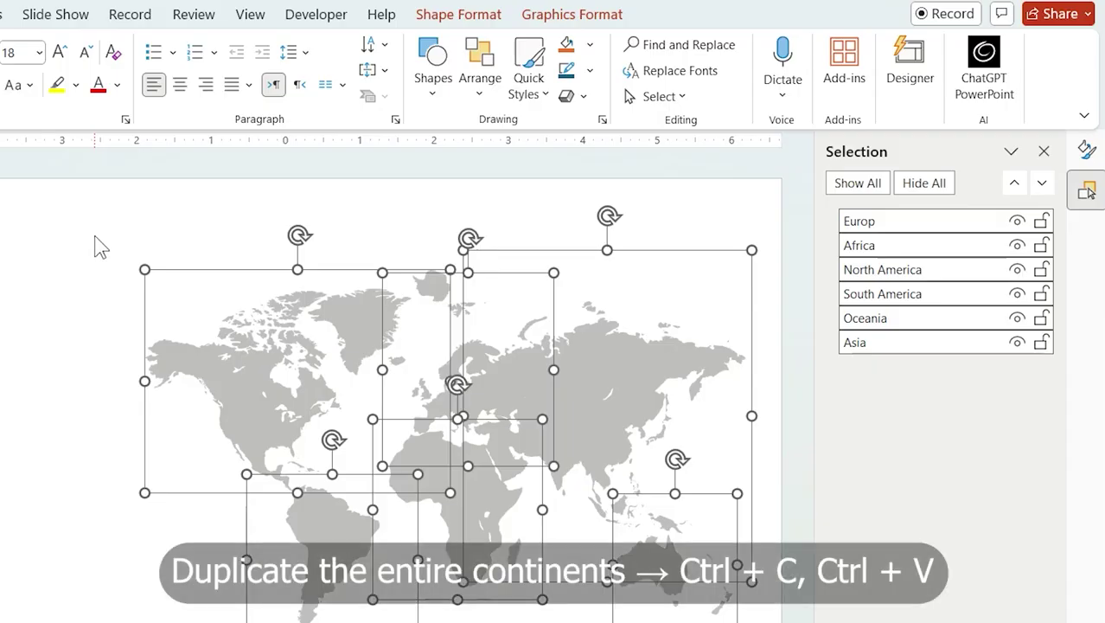
{"action": "key", "text": "ctrl+c"}
{"action": "key", "text": "ctrl+v"}
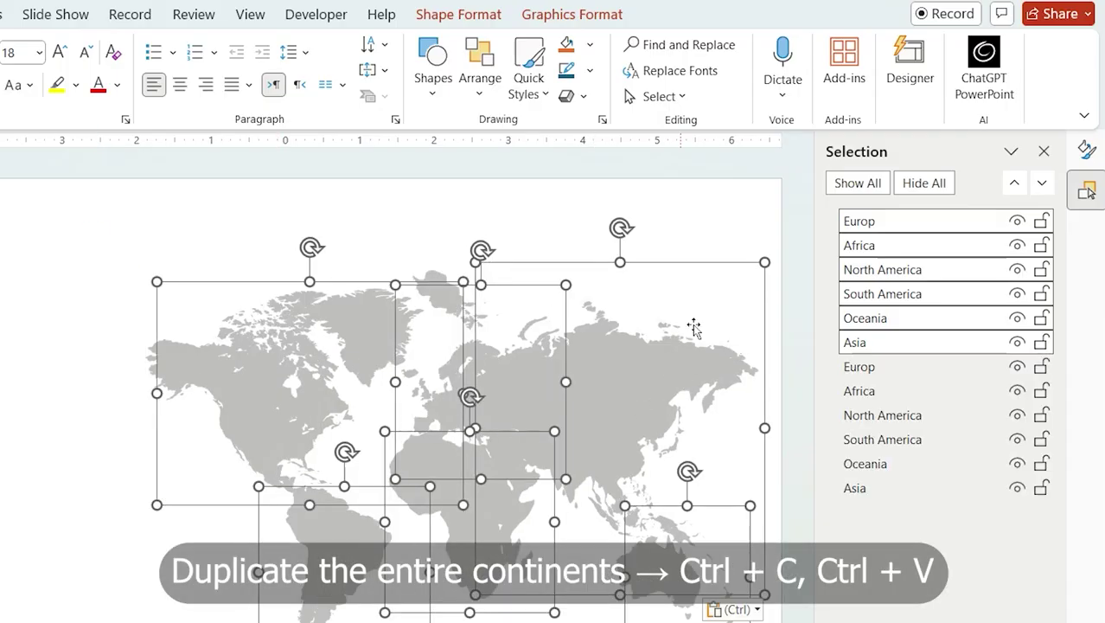
{"action": "left_click_drag", "start_coordinate": [693, 326], "coordinate": [656, 249]}
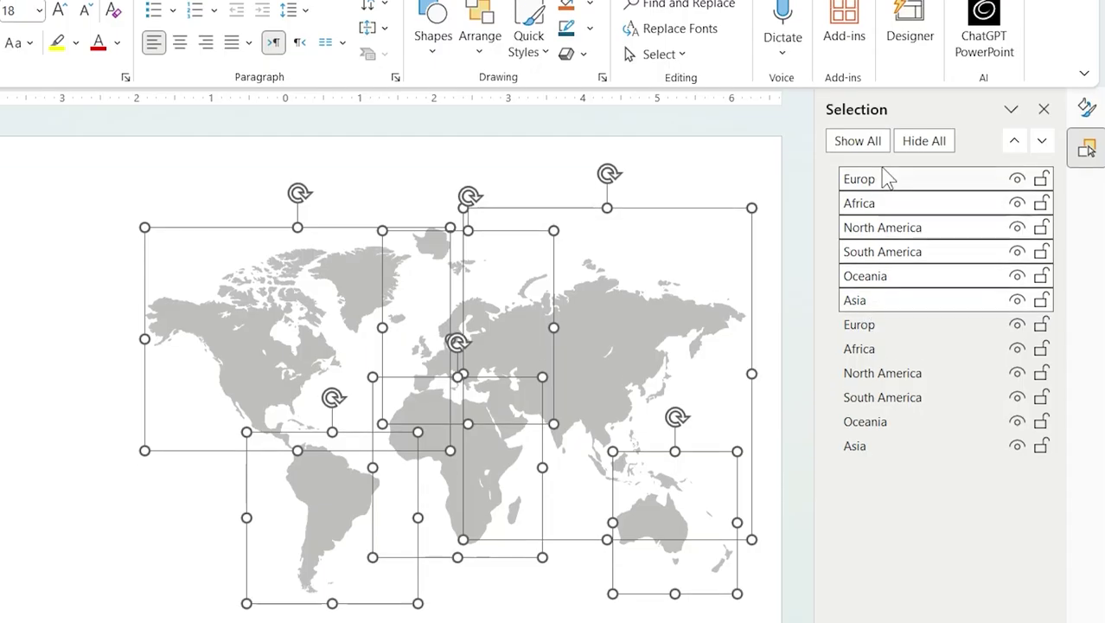
{"action": "double_click", "coordinate": [878, 222]}
Step: Append '-1' to each copy's name, from Europ-1 through Asia-1, in the Selection Pane
{"action": "type", "text": "-1"}
{"action": "double_click", "coordinate": [893, 122]}
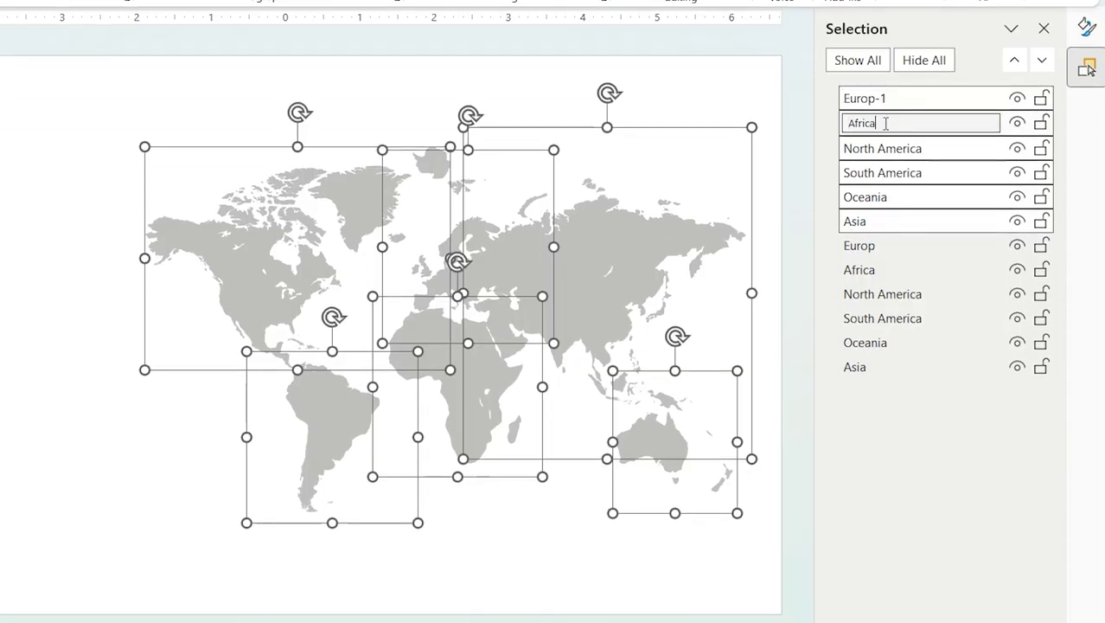
{"action": "type", "text": "-1"}
{"action": "double_click", "coordinate": [931, 147]}
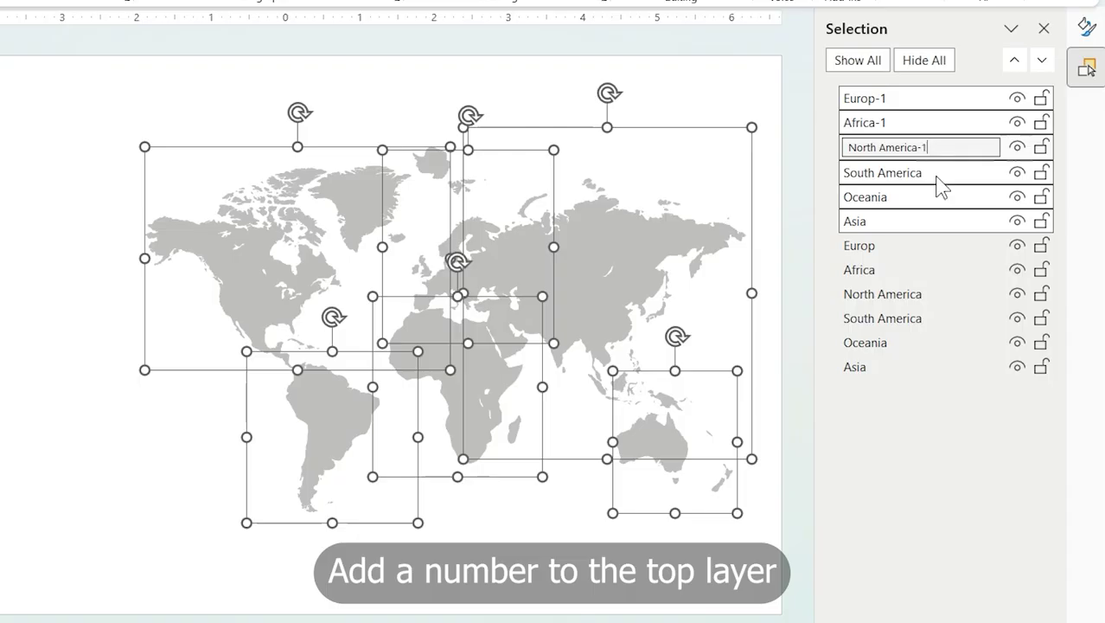
{"action": "double_click", "coordinate": [930, 172]}
{"action": "double_click", "coordinate": [920, 197]}
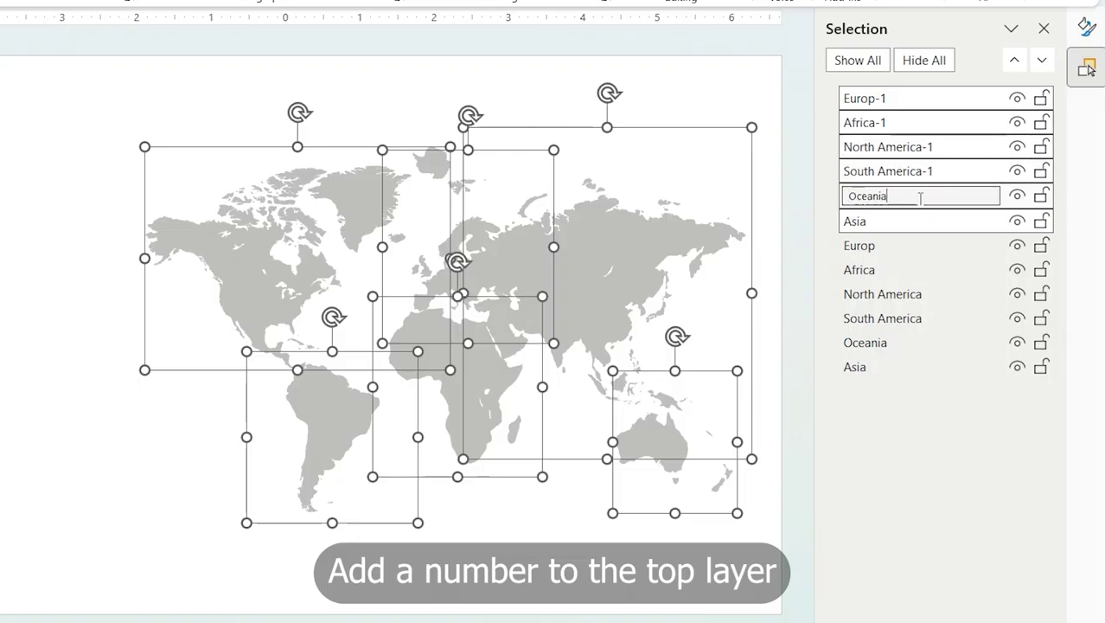
{"action": "double_click", "coordinate": [920, 221]}
{"action": "type", "text": "-1"}
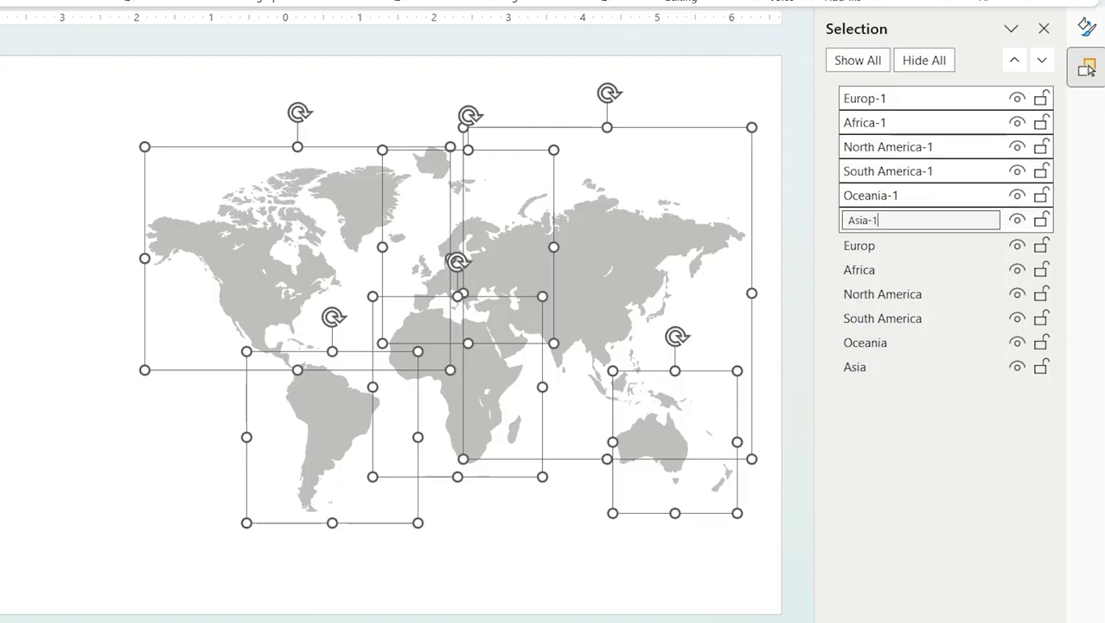
{"action": "left_click", "coordinate": [1082, 31]}
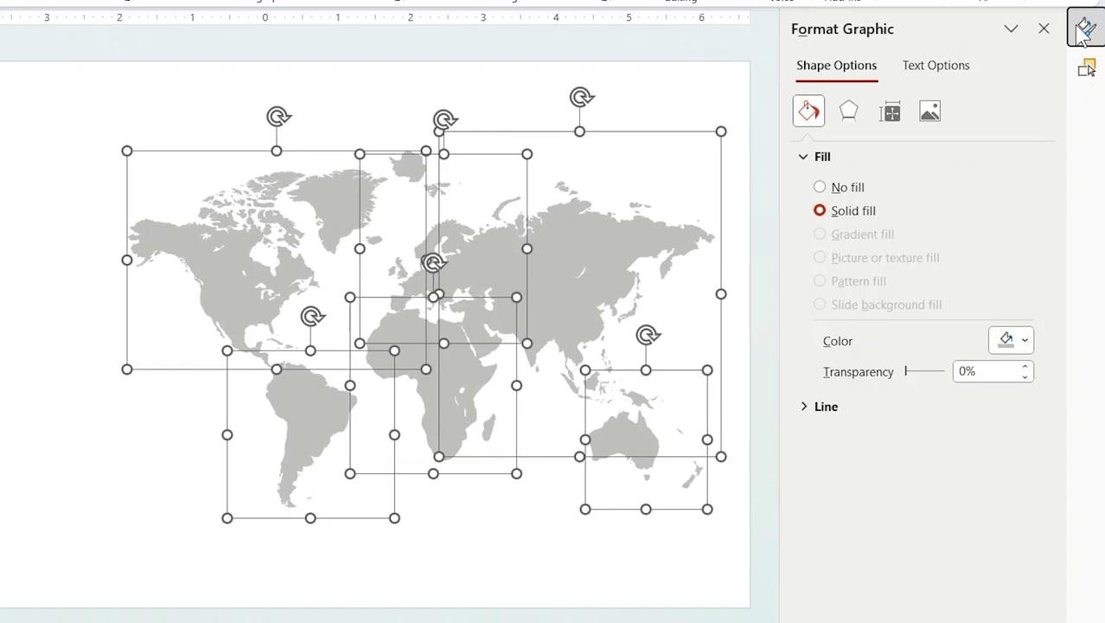
Step: Apply the centred Outer shadow preset (60% transparency, 102% size, 5 pt blur) to the continents
{"action": "left_click", "coordinate": [849, 113]}
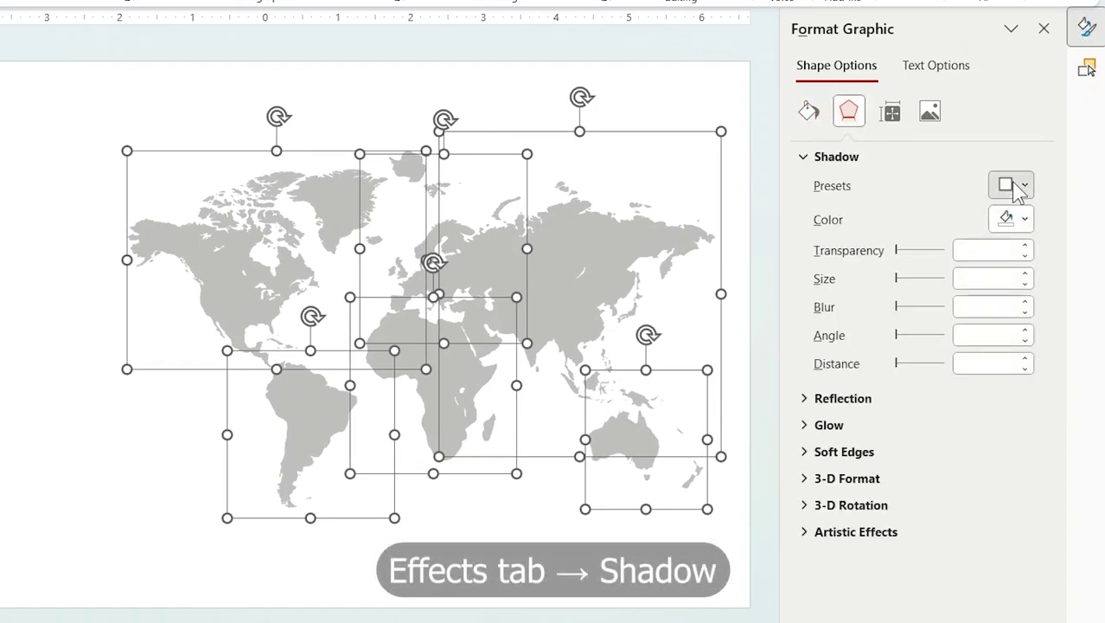
{"action": "left_click", "coordinate": [1014, 185]}
{"action": "left_click", "coordinate": [1000, 412]}
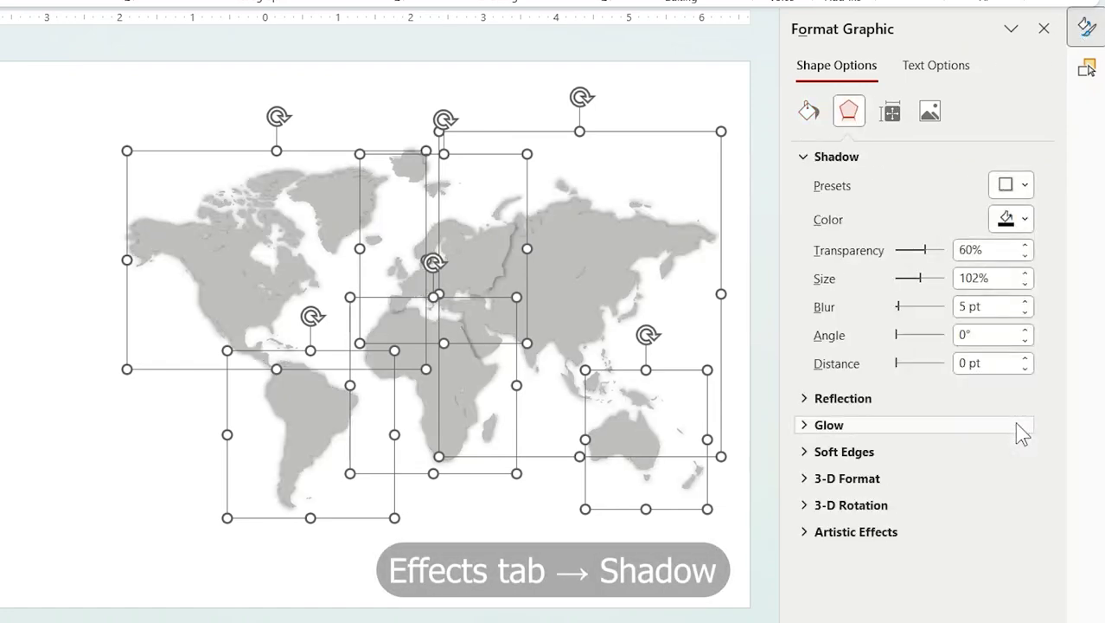
{"action": "left_click", "coordinate": [818, 119]}
Step: Fill the North America shape with light blue, then clear the selection
{"action": "left_click", "coordinate": [382, 131]}
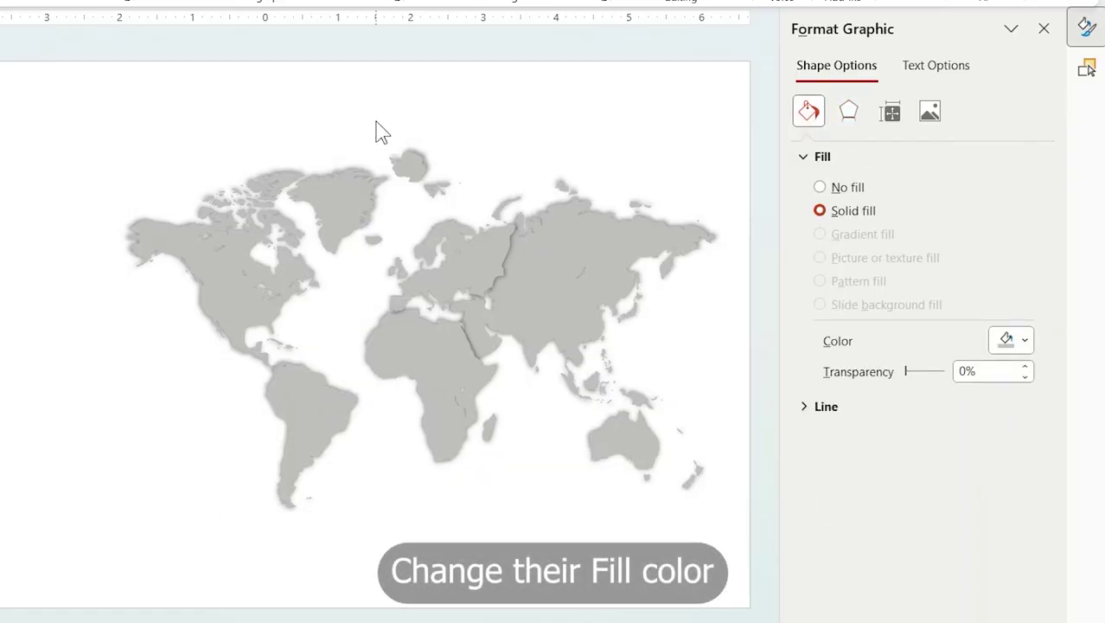
{"action": "left_click", "coordinate": [327, 186]}
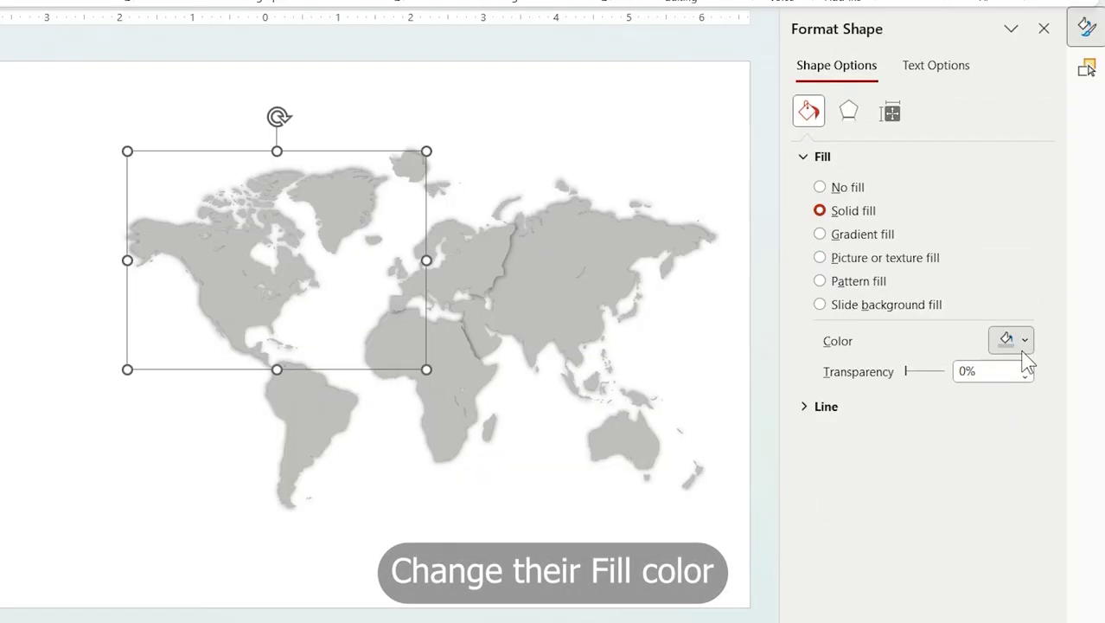
{"action": "left_click", "coordinate": [1024, 341]}
{"action": "left_click", "coordinate": [1012, 173]}
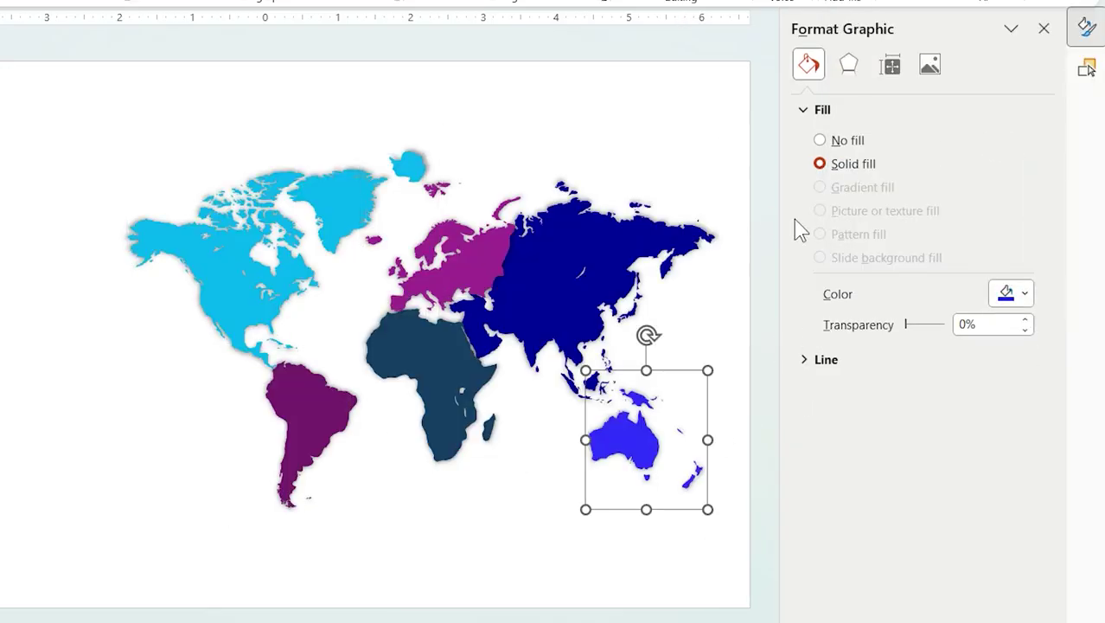
{"action": "left_click", "coordinate": [684, 175]}
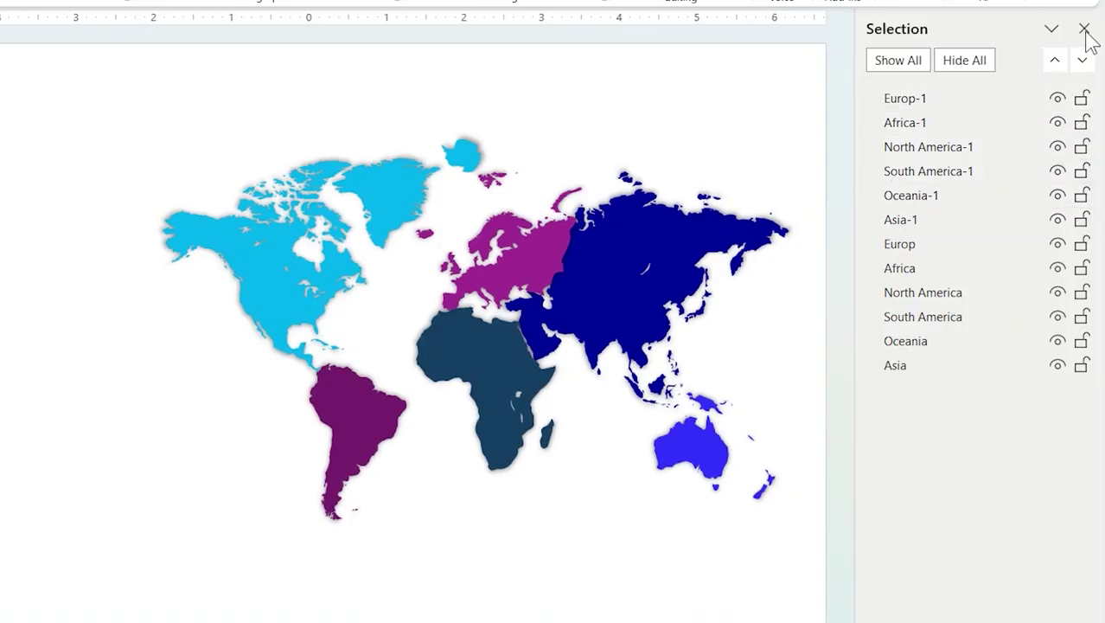
{"action": "left_click", "coordinate": [1085, 31]}
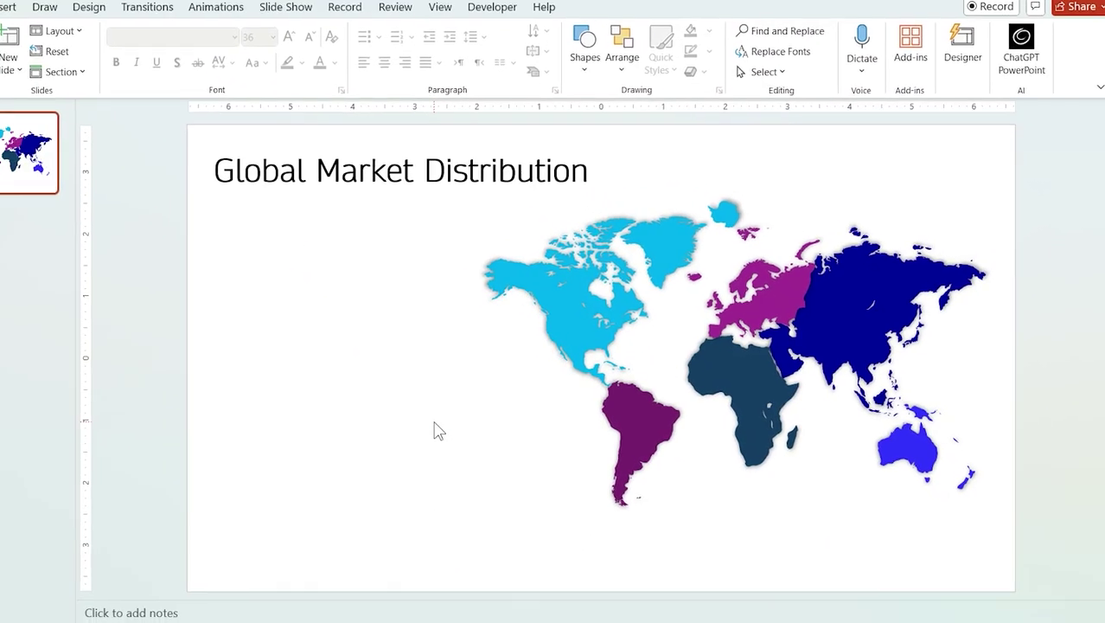
Step: Select the North America map shape, then deselect it
{"action": "left_click", "coordinate": [614, 332]}
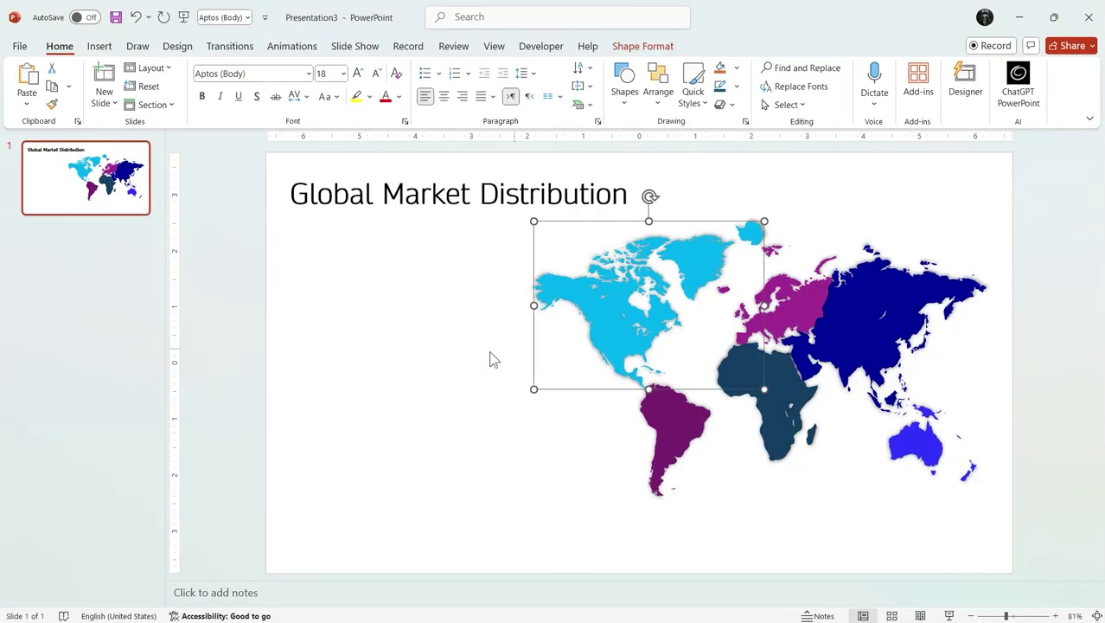
{"action": "left_click", "coordinate": [438, 374]}
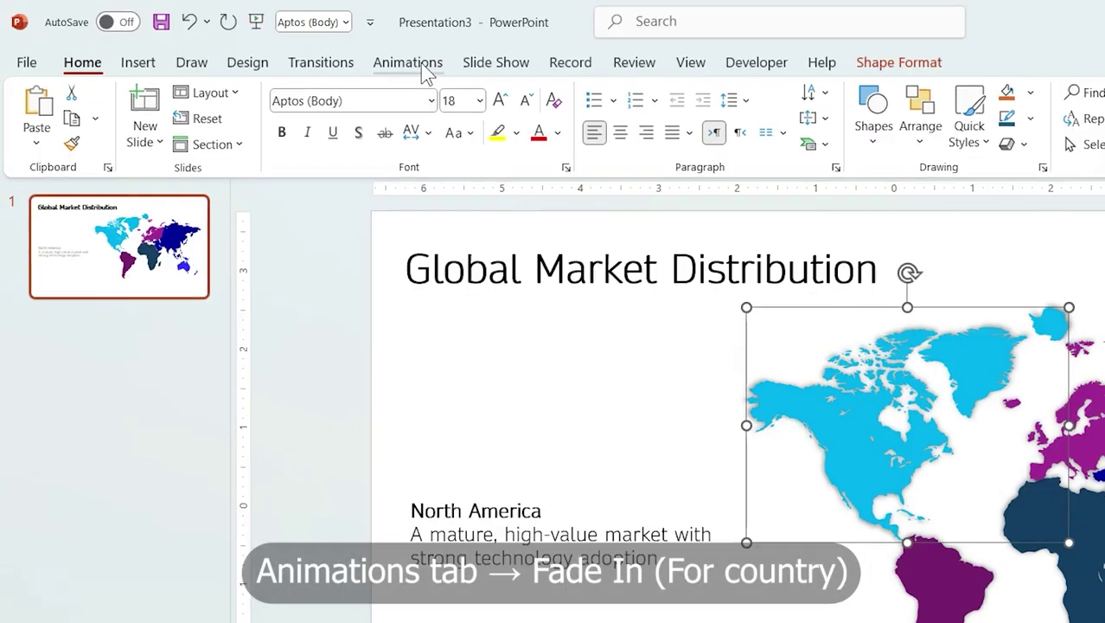
Step: Give the North America shape a Fade animation and its description text a Float In
{"action": "left_click", "coordinate": [303, 51]}
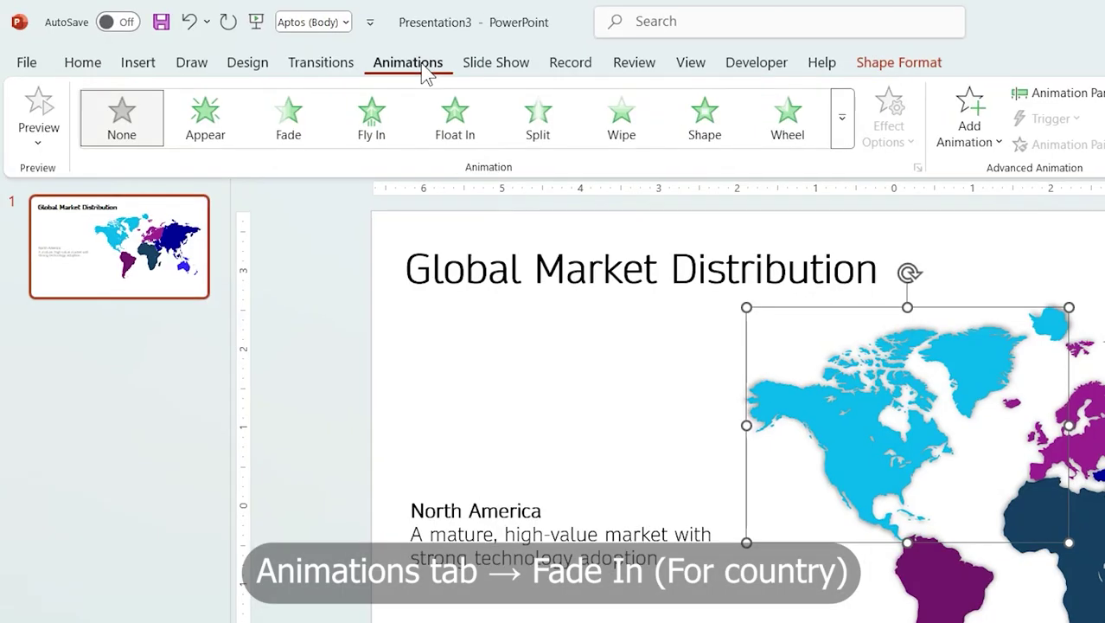
{"action": "left_click", "coordinate": [307, 115]}
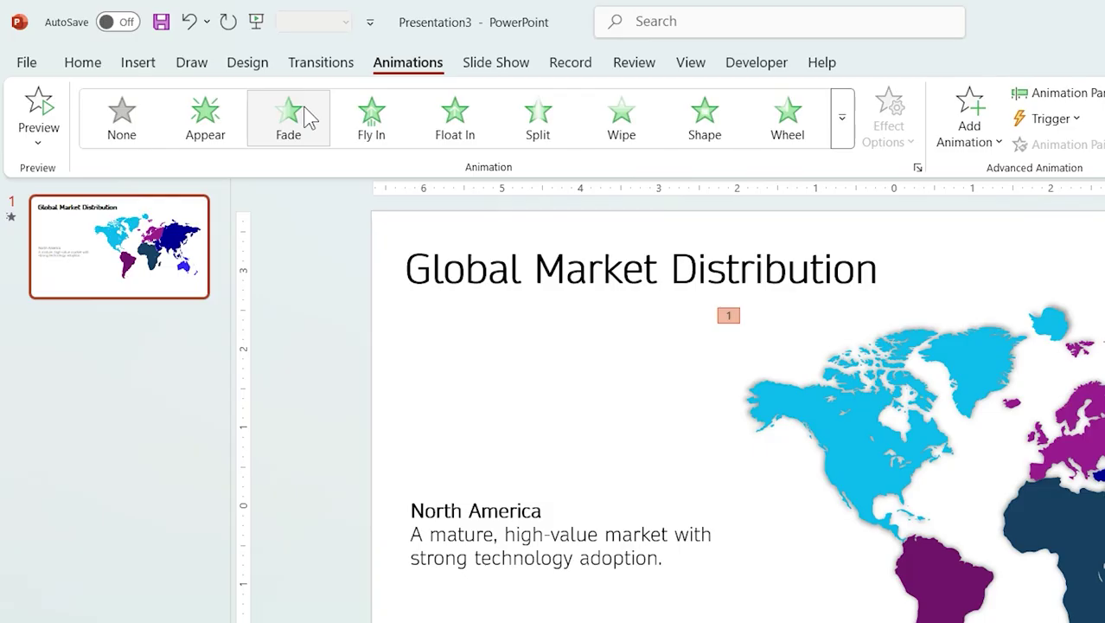
{"action": "left_click", "coordinate": [466, 498]}
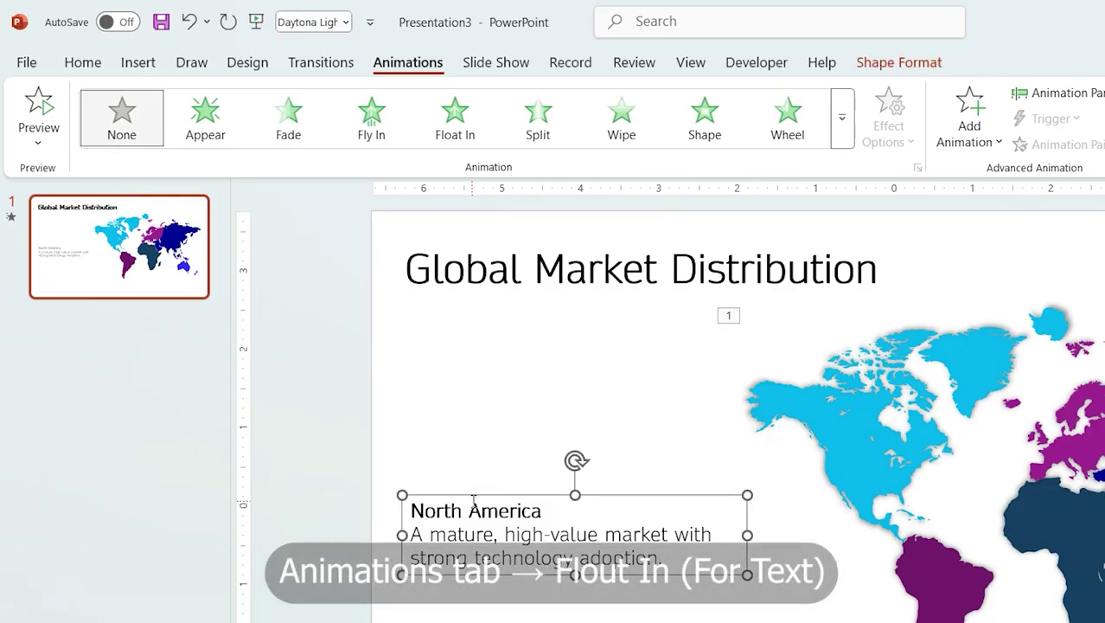
{"action": "left_click", "coordinate": [432, 132]}
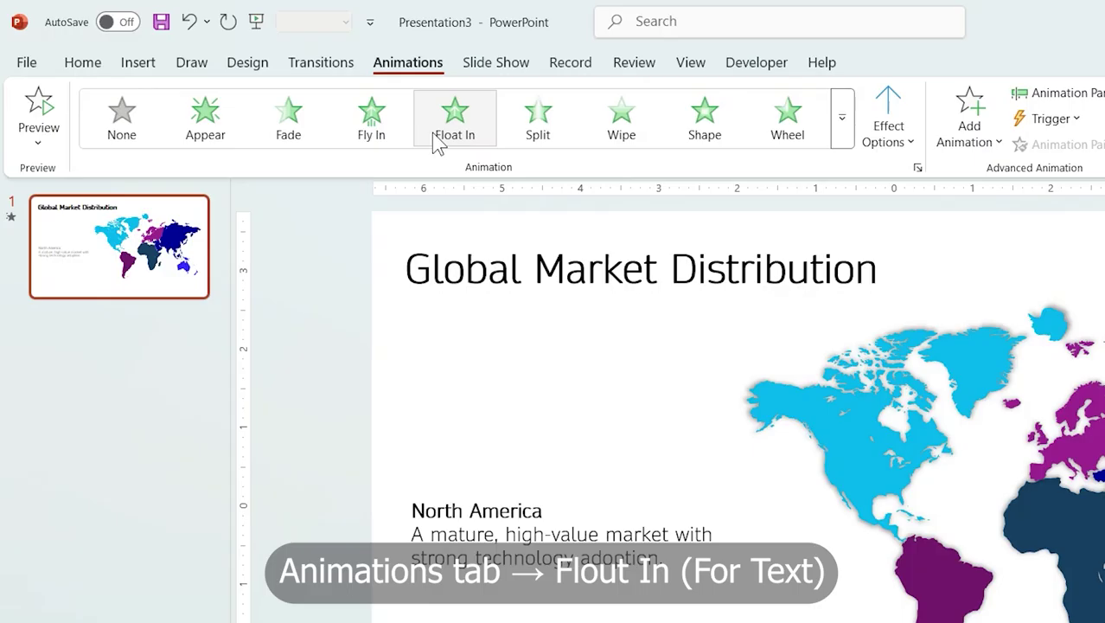
{"action": "key", "text": "Escape"}
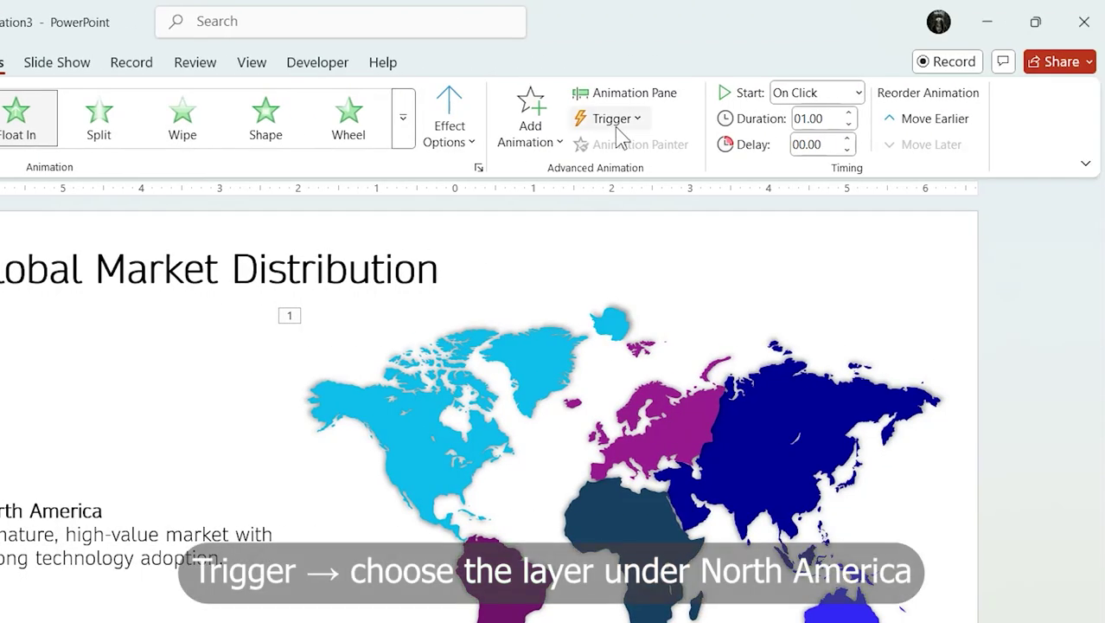
Step: Set the North America text animation to trigger on a click of North America
{"action": "left_click", "coordinate": [615, 121]}
{"action": "mouse_move", "coordinate": [634, 152]}
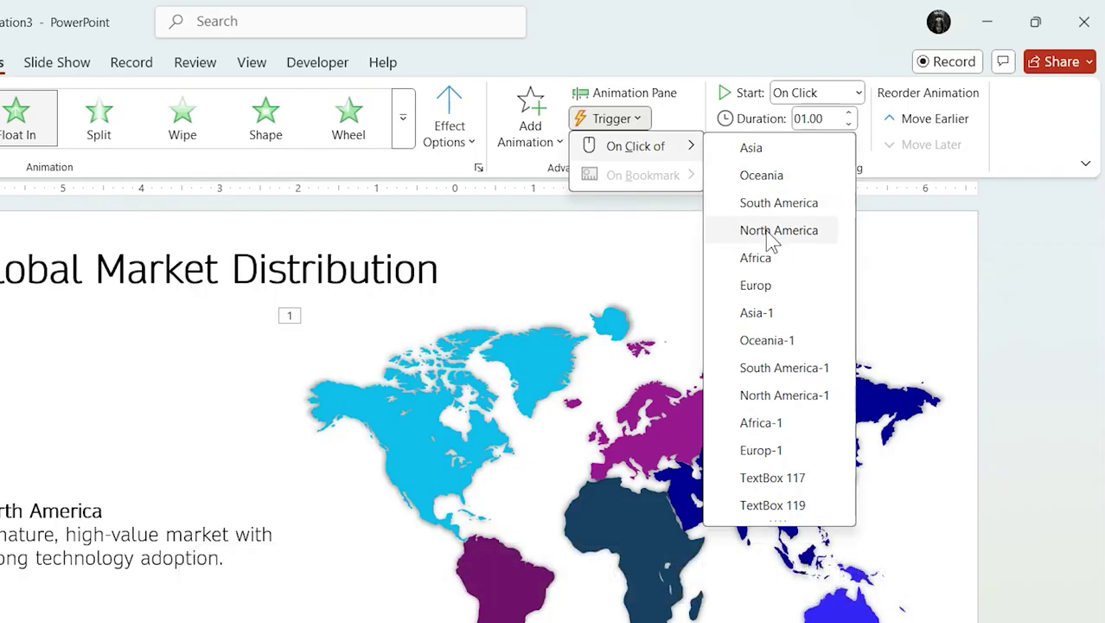
{"action": "left_click", "coordinate": [773, 232]}
{"action": "left_click", "coordinate": [458, 344]}
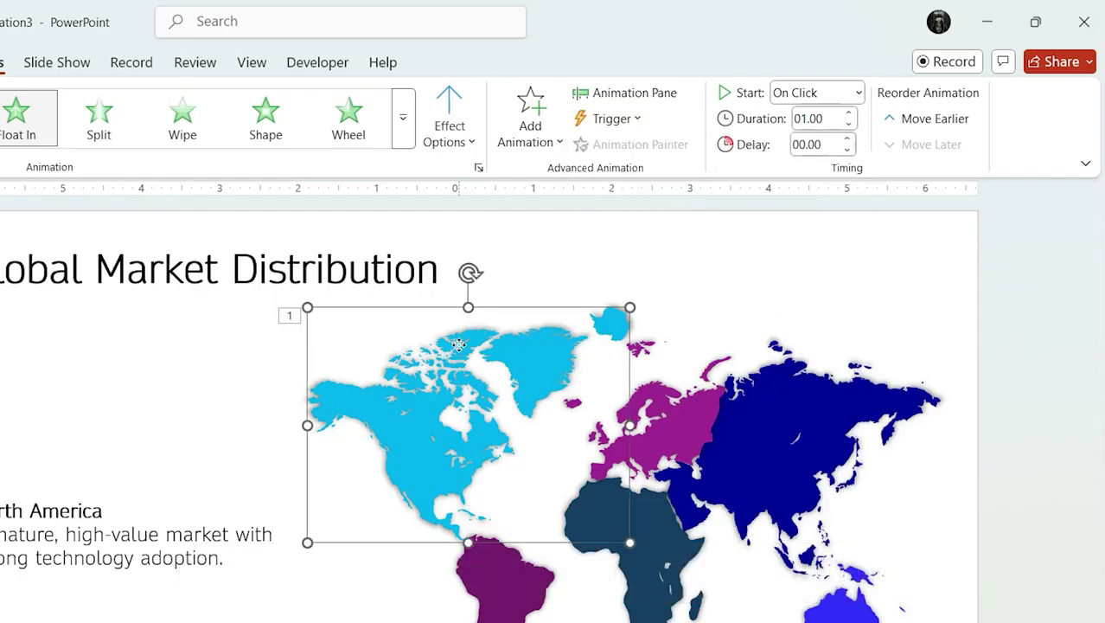
Step: Make the North America colour layer animation also trigger on a click of North America
{"action": "left_click", "coordinate": [625, 121]}
{"action": "mouse_move", "coordinate": [639, 149]}
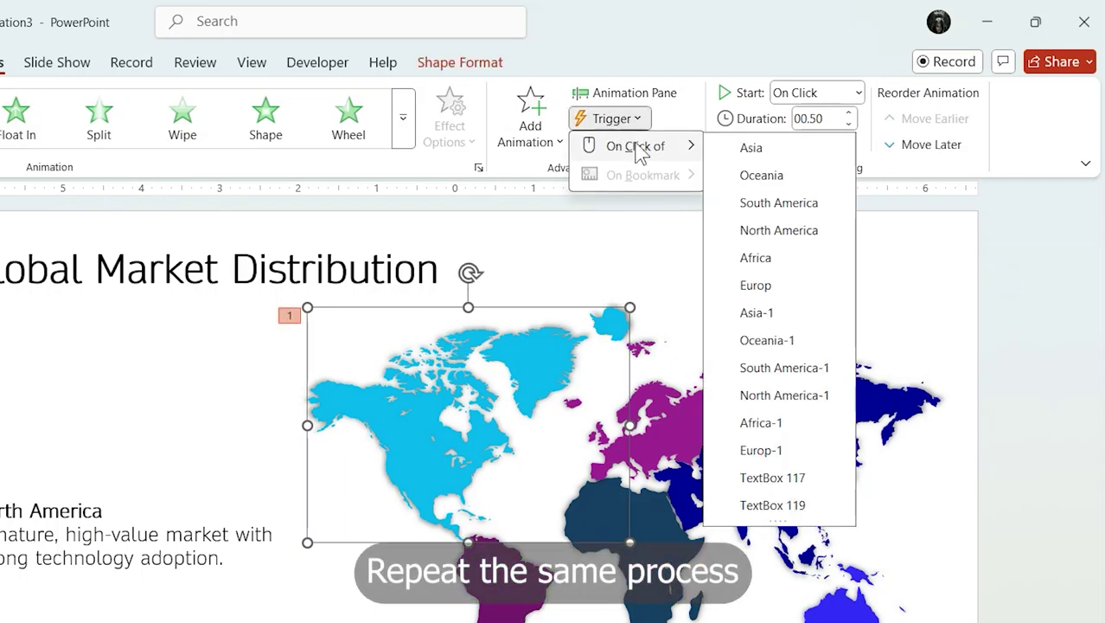
{"action": "left_click", "coordinate": [789, 242]}
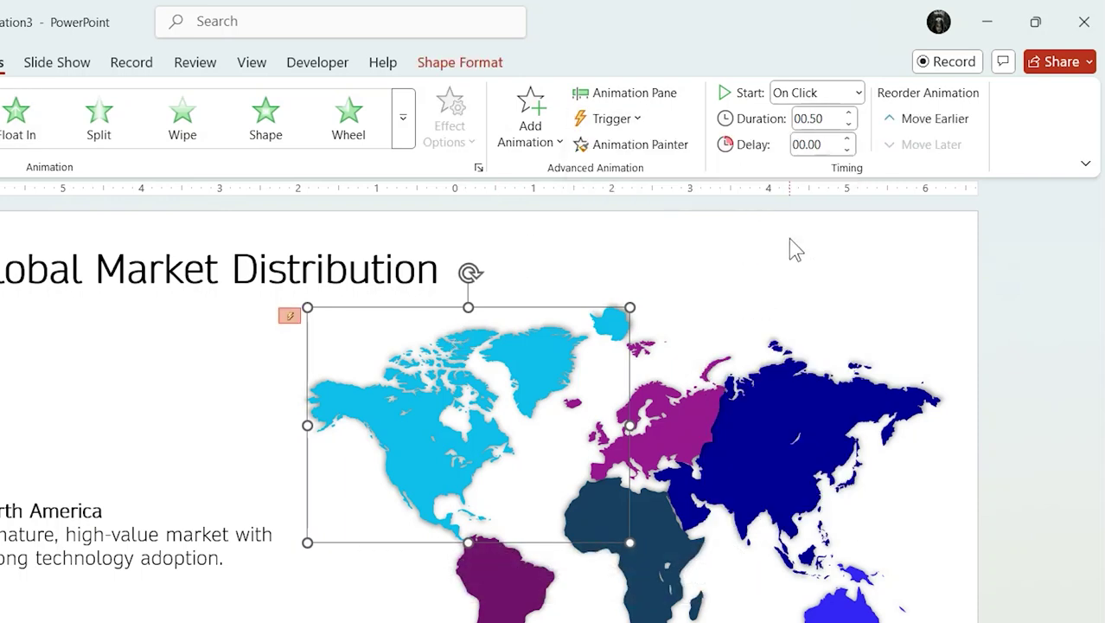
{"action": "left_click", "coordinate": [659, 97]}
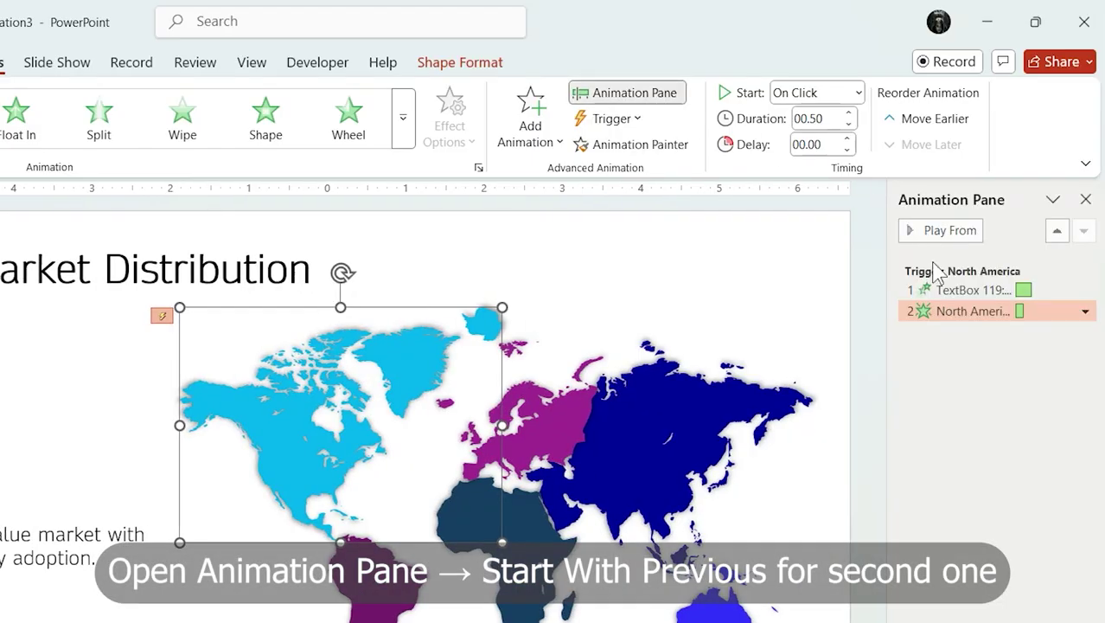
Step: Set the colour layer's animation, second in the list, to Start With Previous
{"action": "left_click", "coordinate": [1084, 311]}
{"action": "left_click", "coordinate": [1076, 358]}
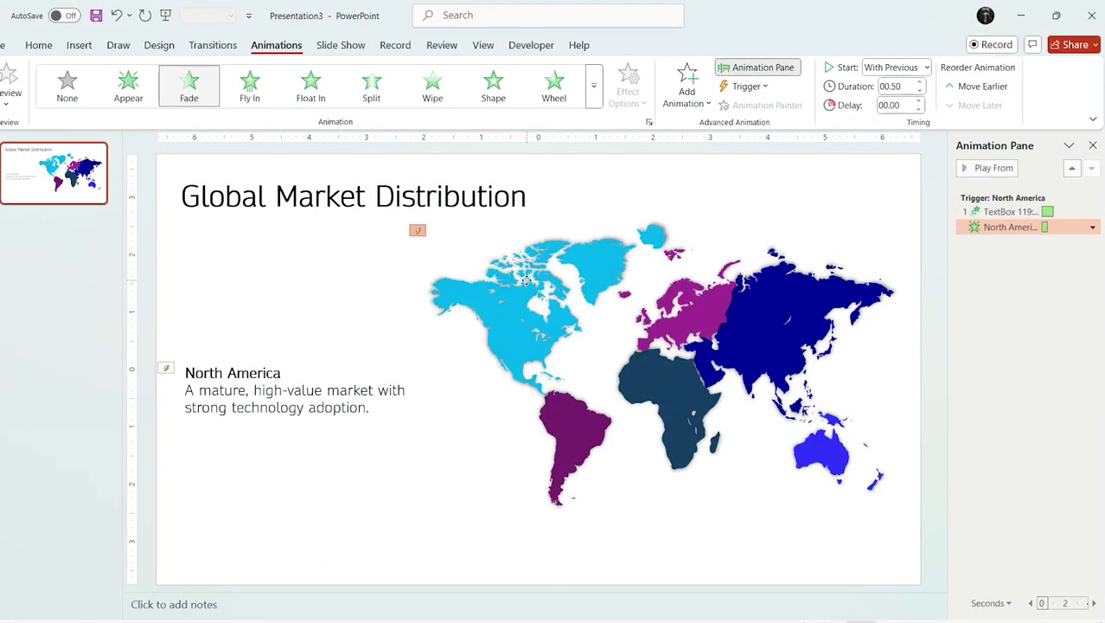
Step: Add a Fade exit animation to the North America colour layer
{"action": "left_click", "coordinate": [526, 279]}
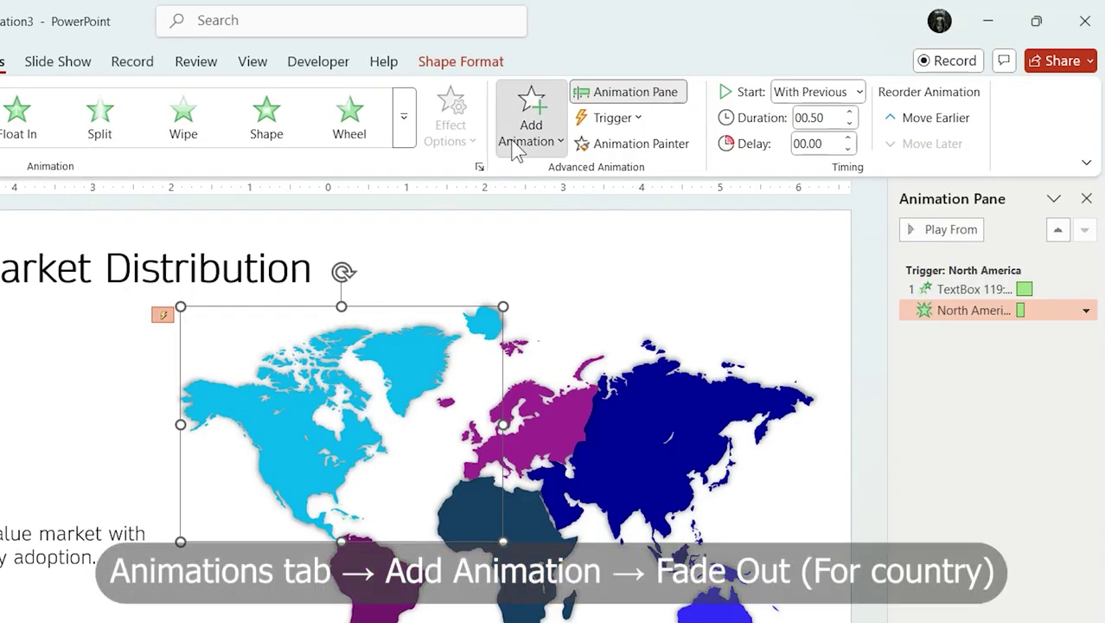
{"action": "left_click", "coordinate": [529, 130]}
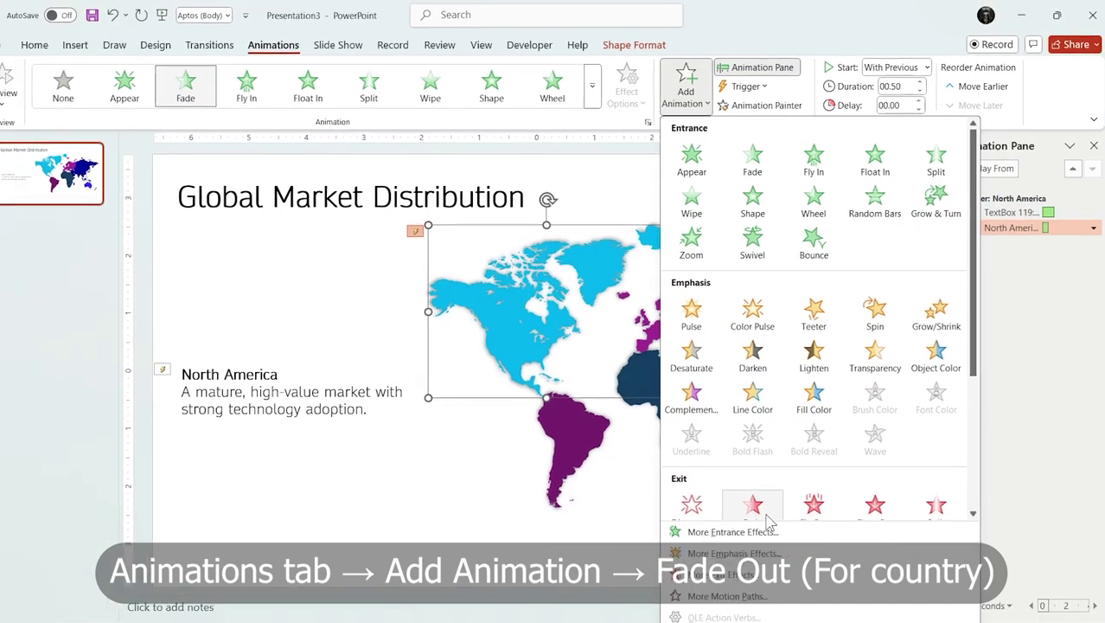
{"action": "left_click", "coordinate": [769, 500]}
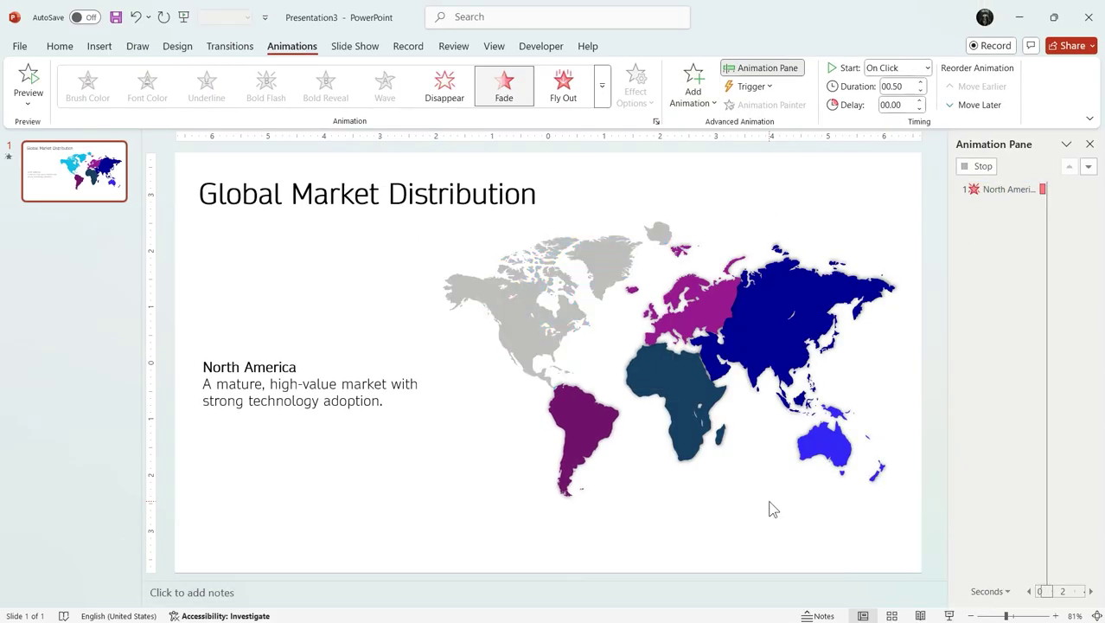
Step: Add a Float Out exit animation to the North America text box
{"action": "left_click", "coordinate": [361, 381]}
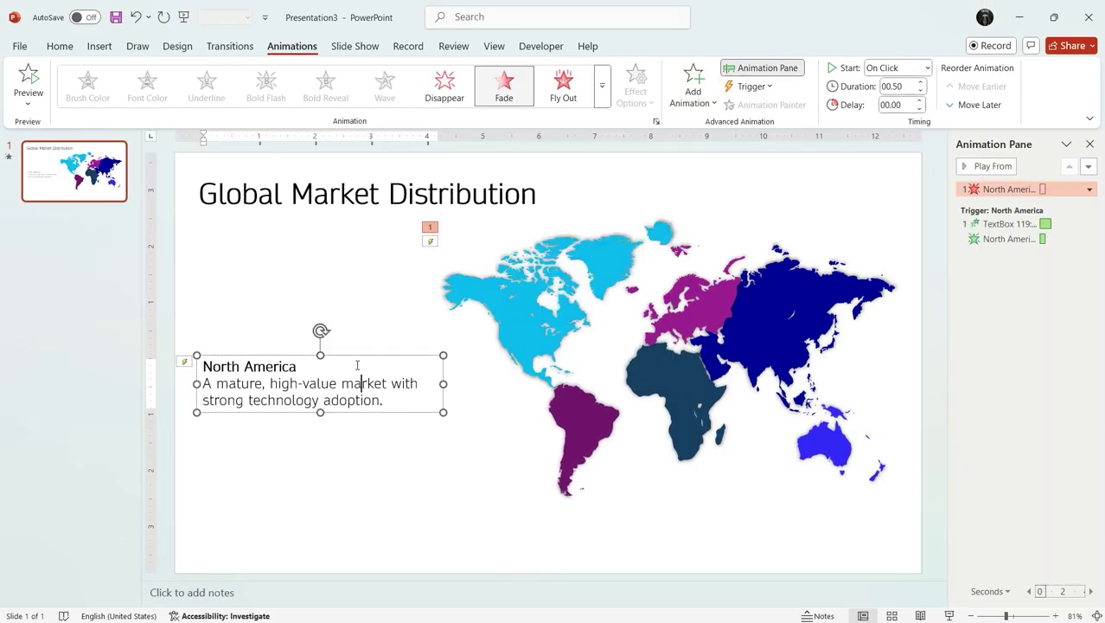
{"action": "left_click", "coordinate": [343, 356]}
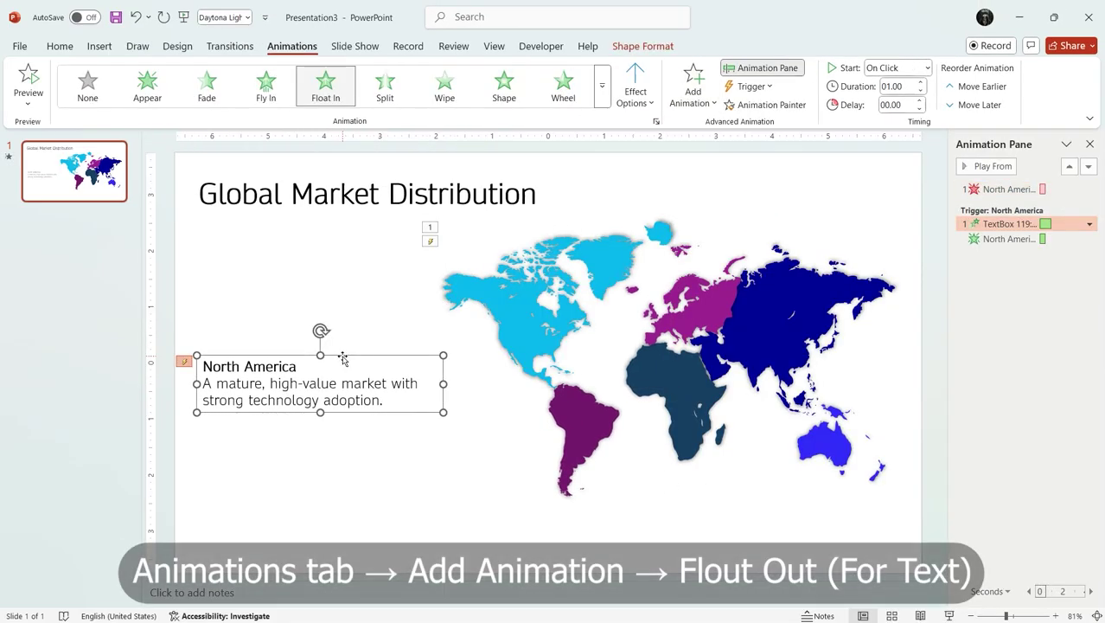
{"action": "left_click", "coordinate": [679, 102]}
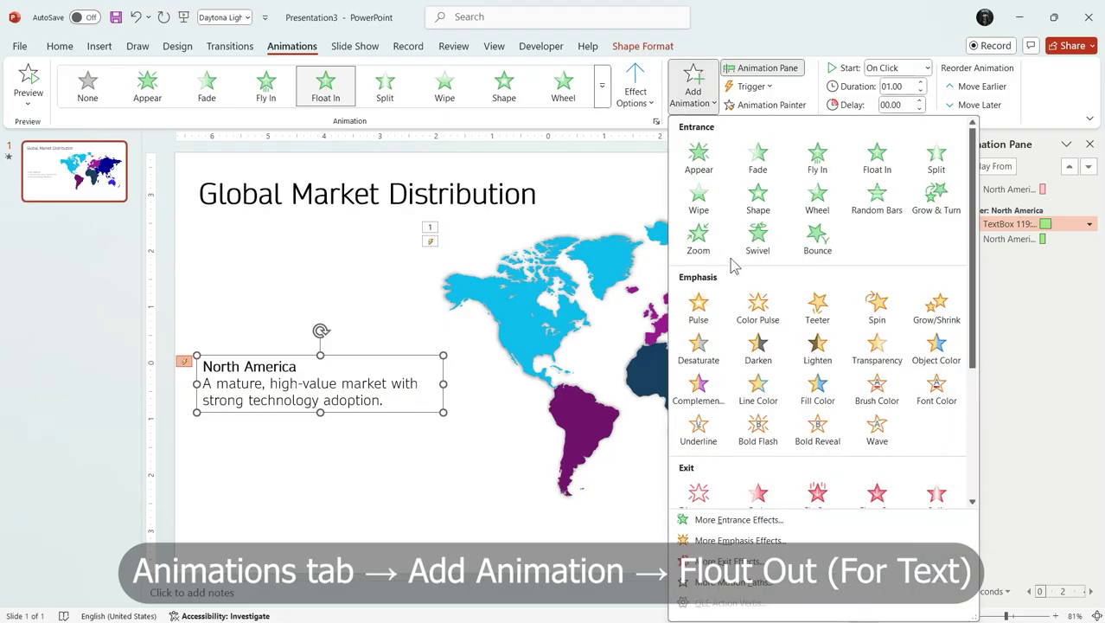
{"action": "scroll", "coordinate": [779, 415], "scroll_direction": "down", "scroll_amount": 5}
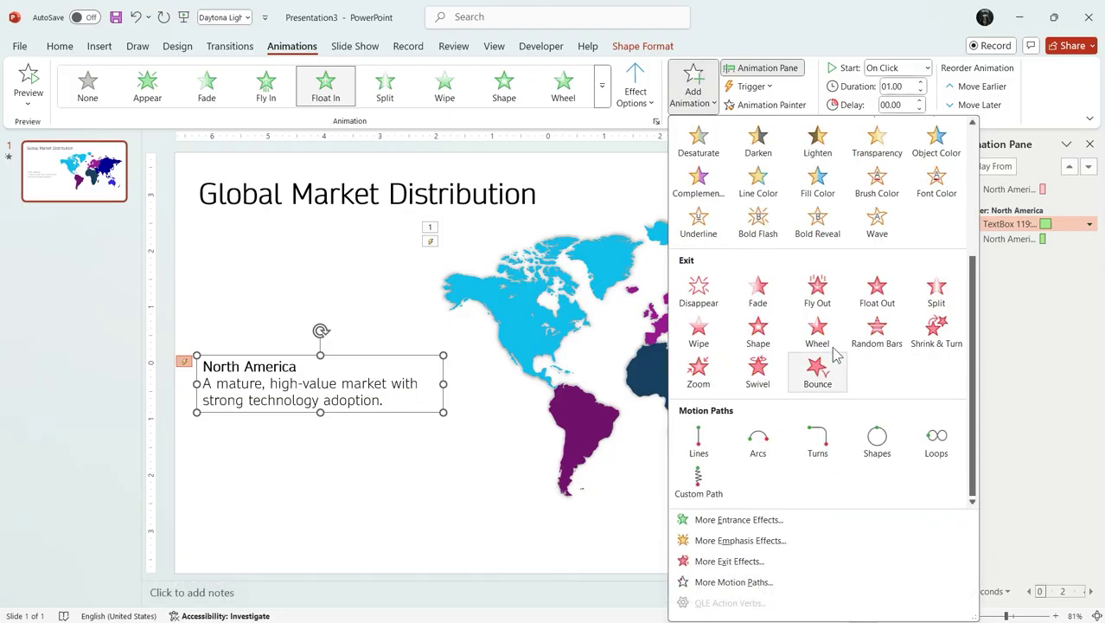
{"action": "left_click", "coordinate": [877, 289]}
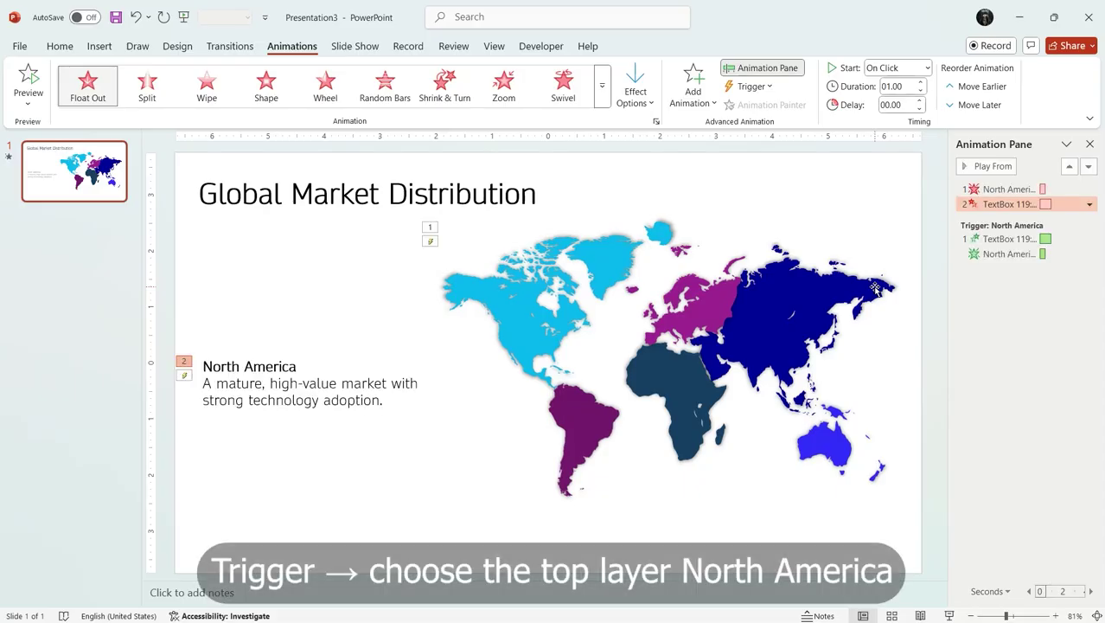
Step: Trigger the text's Float Out exit on clicking North America-1, moving the colour exit beneath it
{"action": "left_click", "coordinate": [750, 86]}
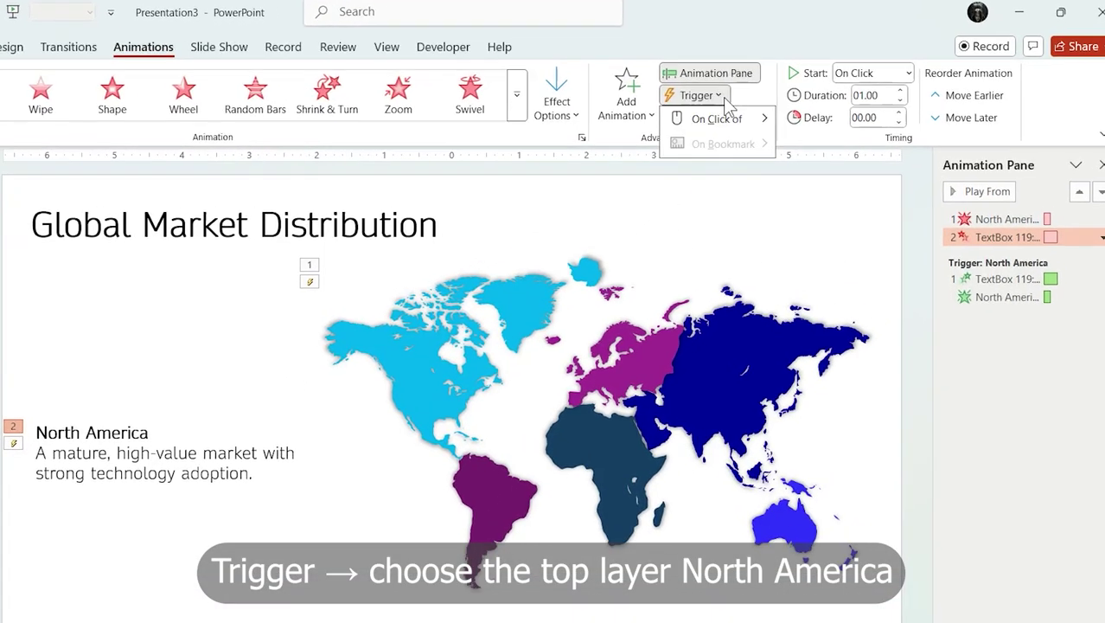
{"action": "mouse_move", "coordinate": [783, 111]}
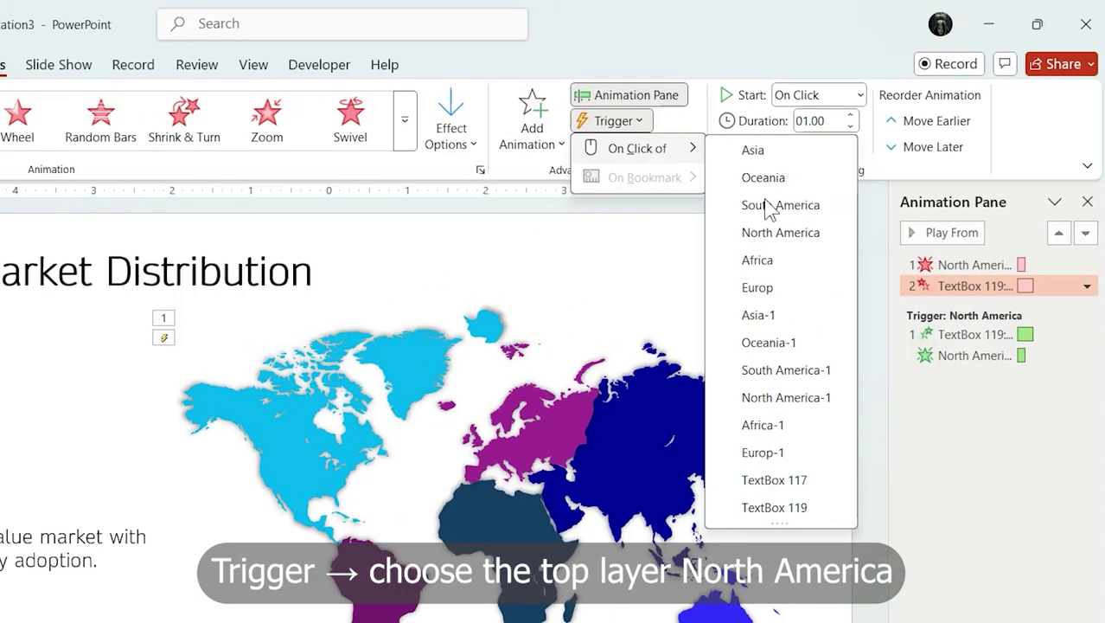
{"action": "left_click", "coordinate": [765, 400]}
{"action": "left_click", "coordinate": [792, 403]}
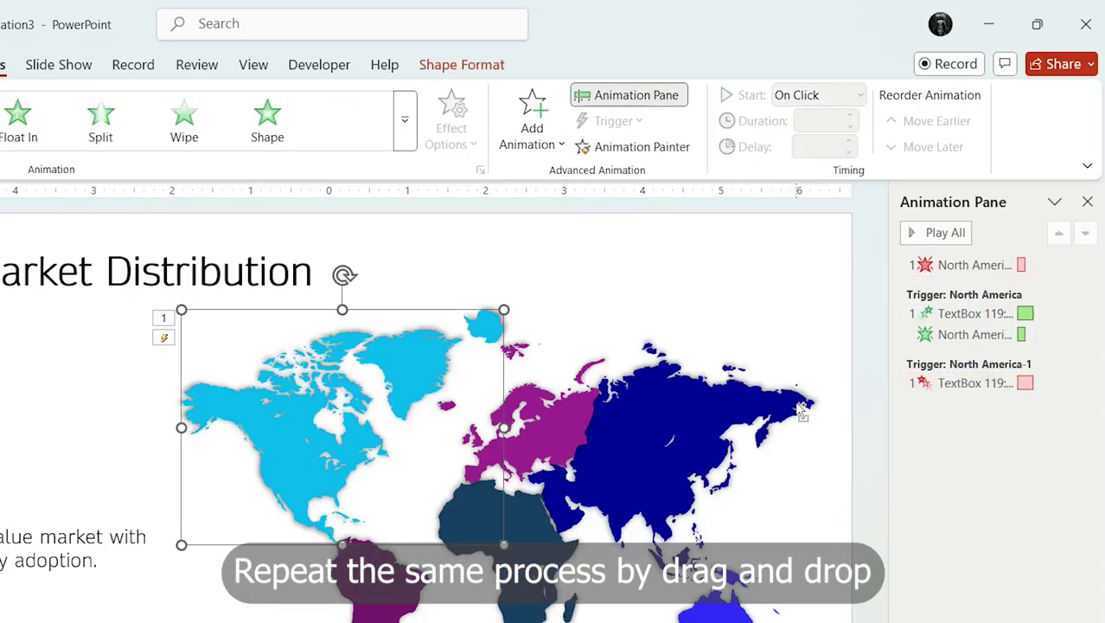
{"action": "left_click_drag", "start_coordinate": [1007, 264], "coordinate": [1003, 406]}
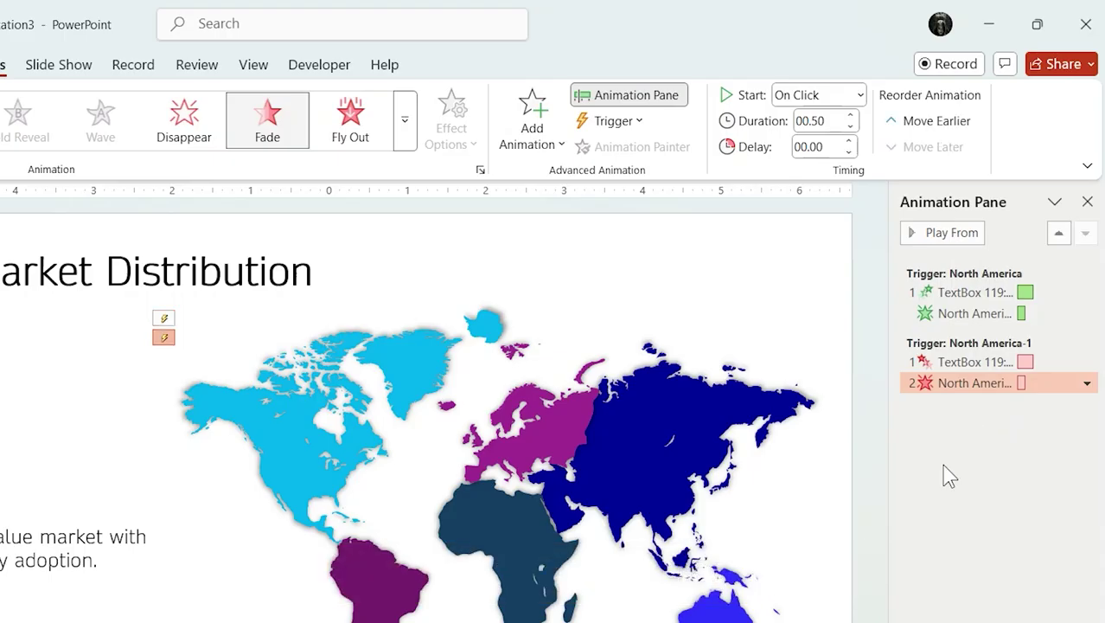
Step: Set the colour layer's Fade exit to Start With Previous
{"action": "left_click", "coordinate": [1087, 384]}
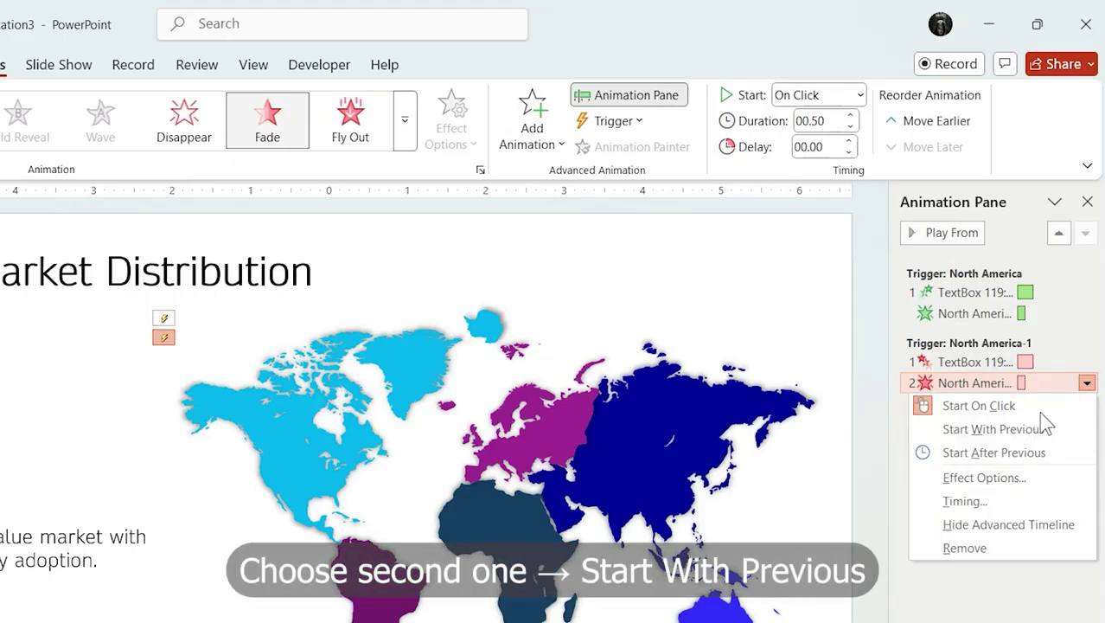
{"action": "left_click", "coordinate": [995, 429]}
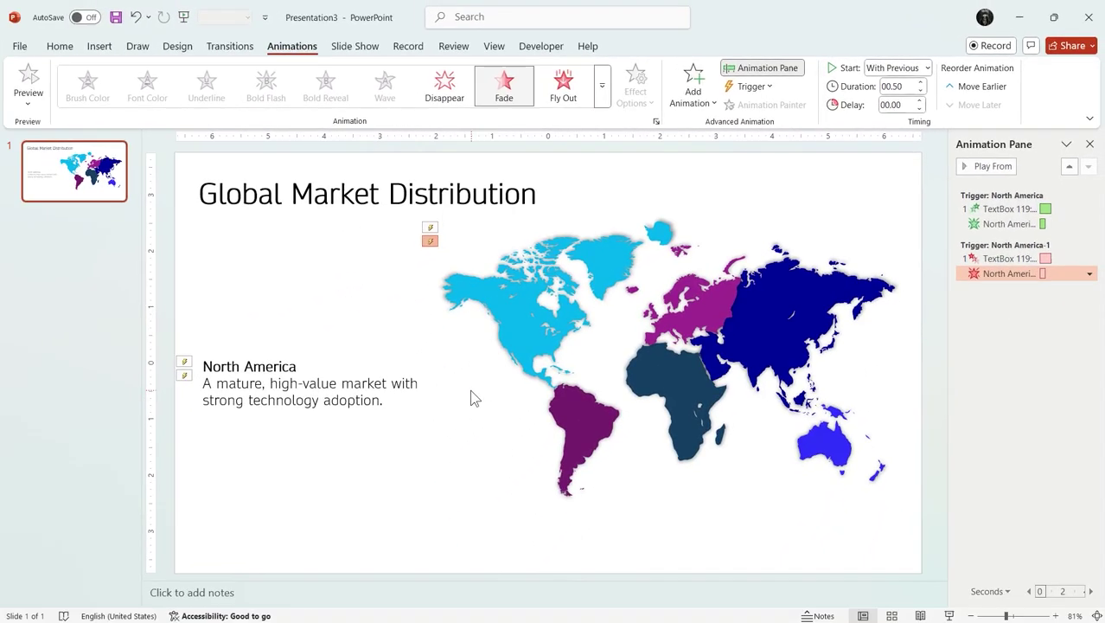
{"action": "left_click", "coordinate": [474, 397]}
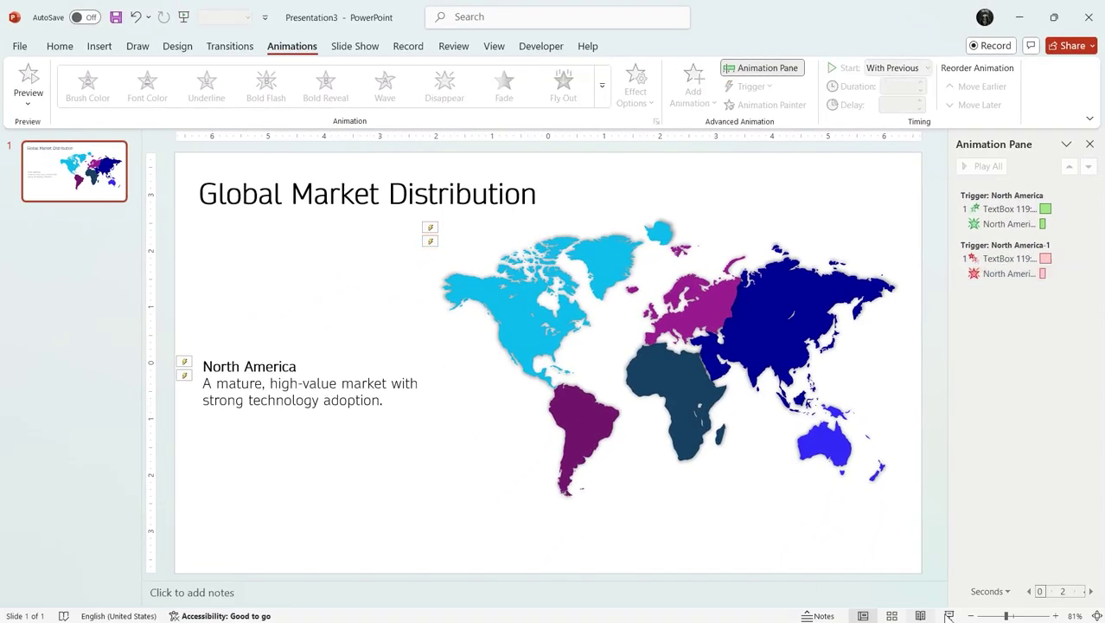